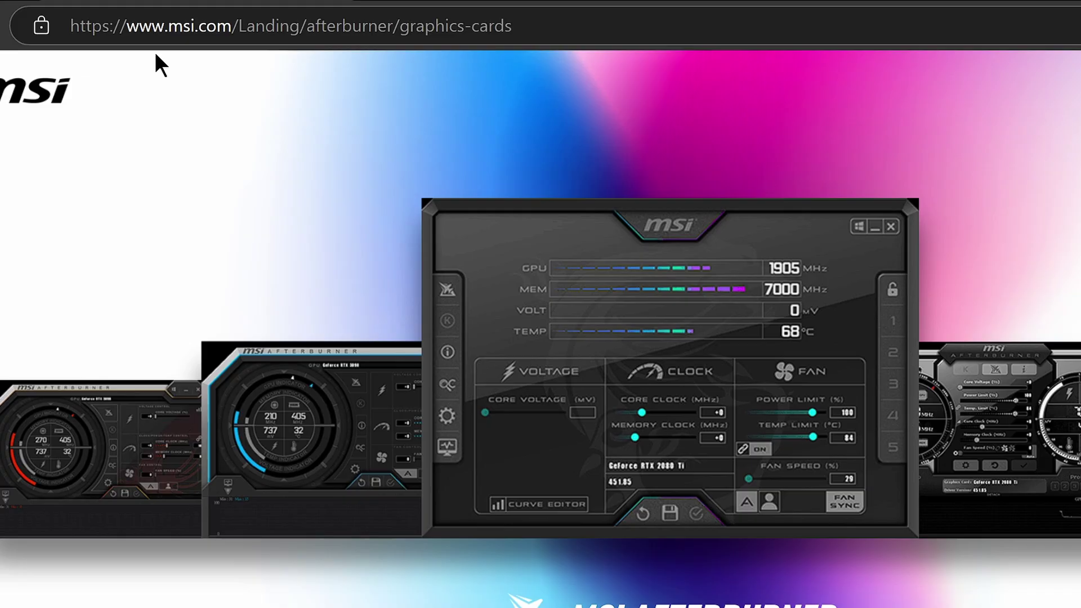
scroll(573, 449, "down", 1)
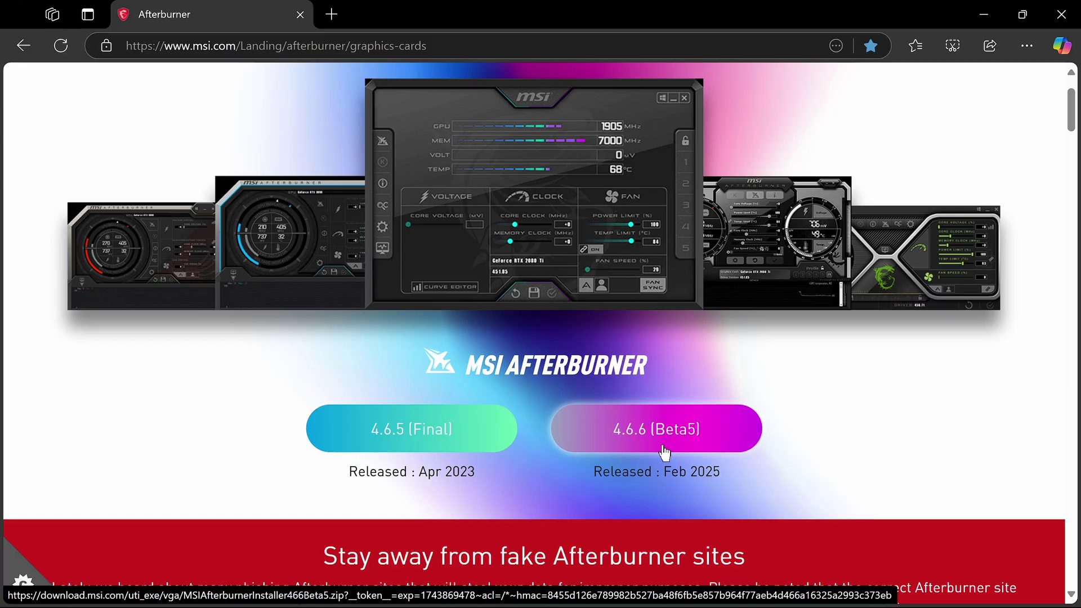
Pick the 4.6.6 (Beta5) release on the Afterburner page and start its download.
left_click(667, 448)
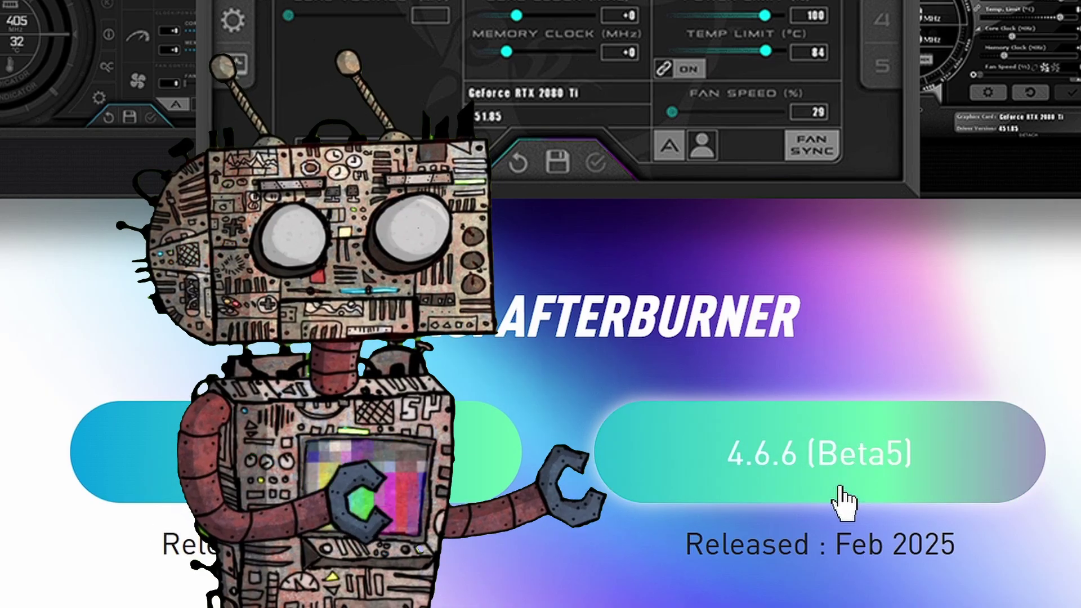
left_click(842, 488)
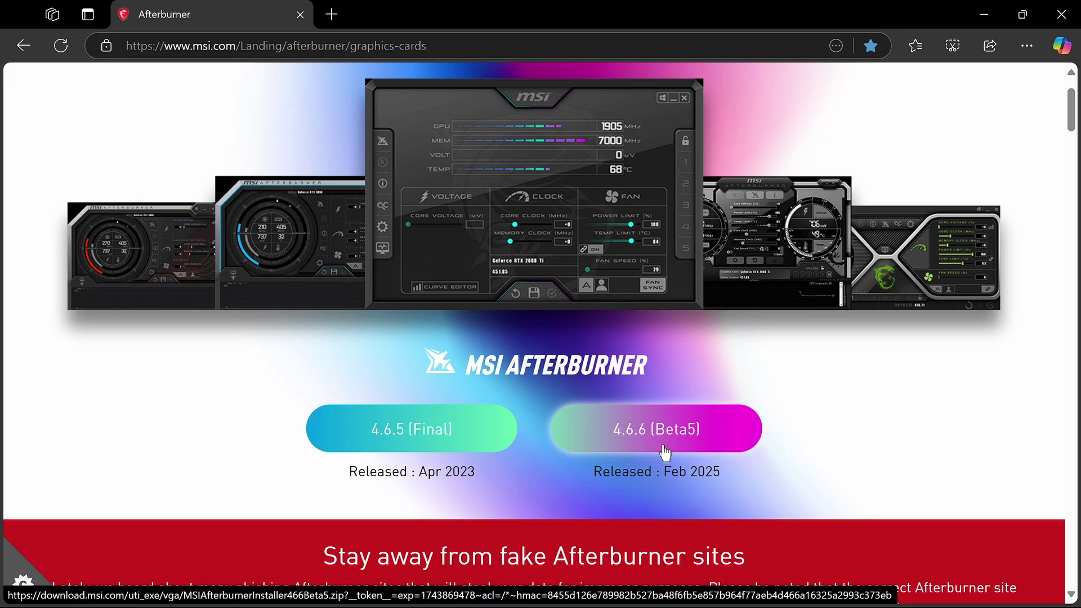
Save the 43.6 MB MSIAfterburnerInstaller466Beta5.zip into the Downloads folder using Save as.
left_click(668, 447)
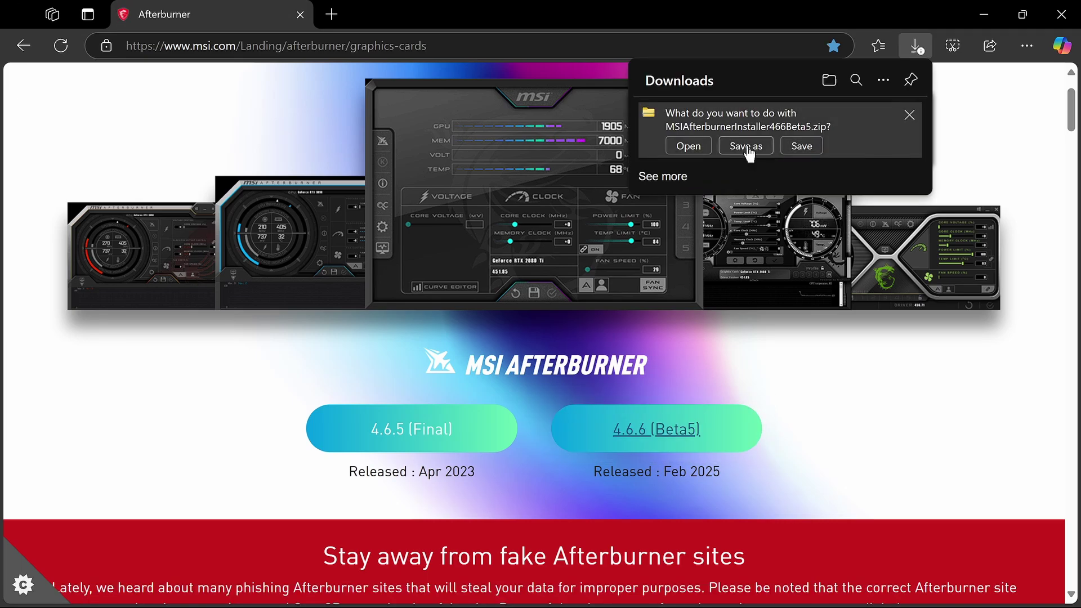
left_click(746, 145)
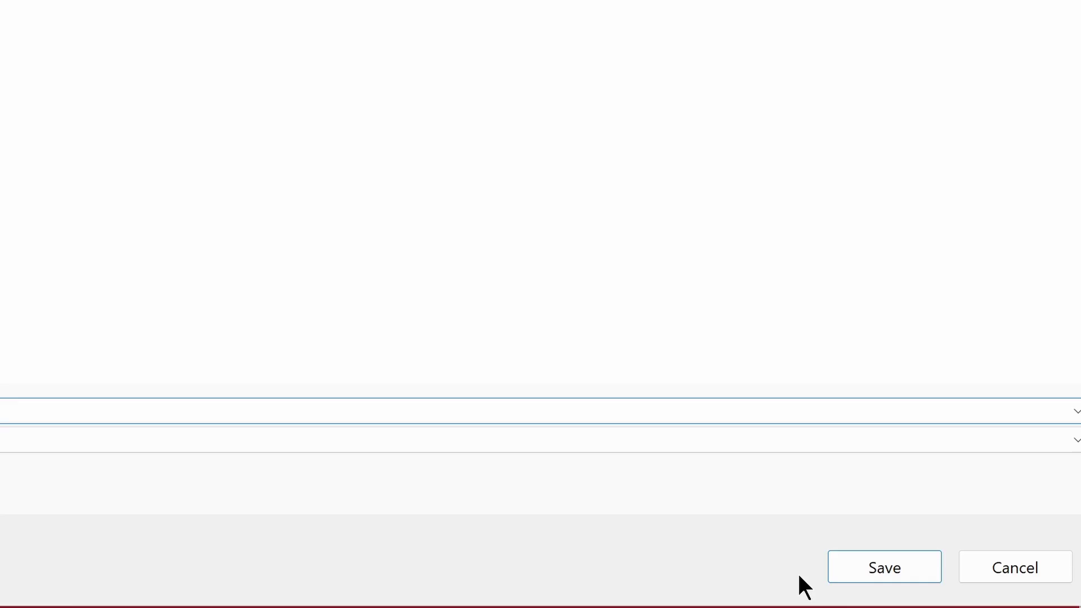
left_click(943, 577)
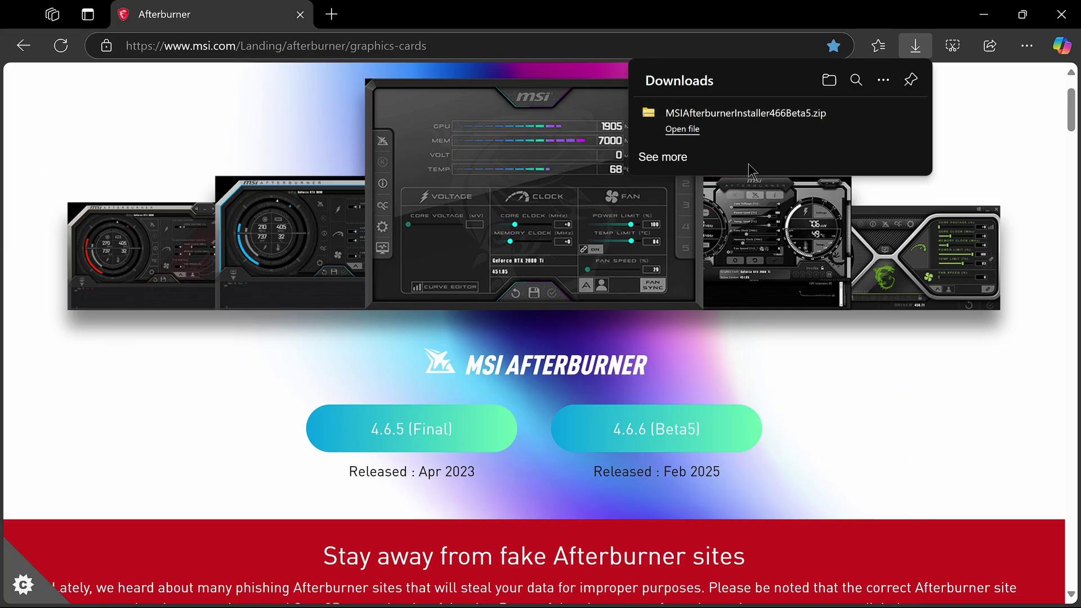
Extract MSIAfterburnerInstaller466Beta5.zip in Downloads and launch the installer .exe inside the new folder.
key("super+e")
left_click(104, 248)
right_click(271, 167)
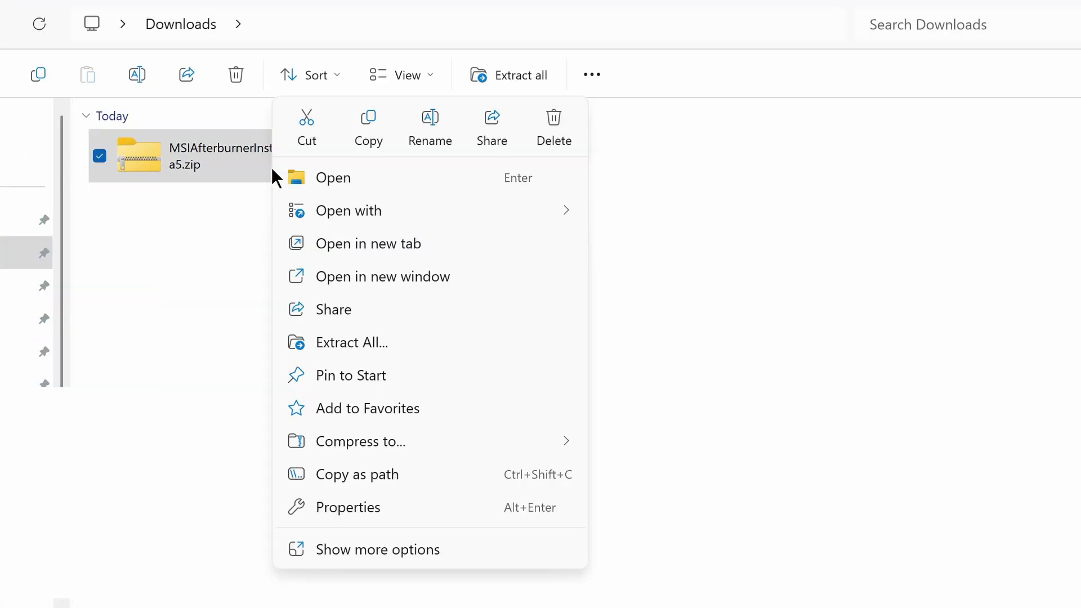
left_click(353, 346)
left_click(688, 558)
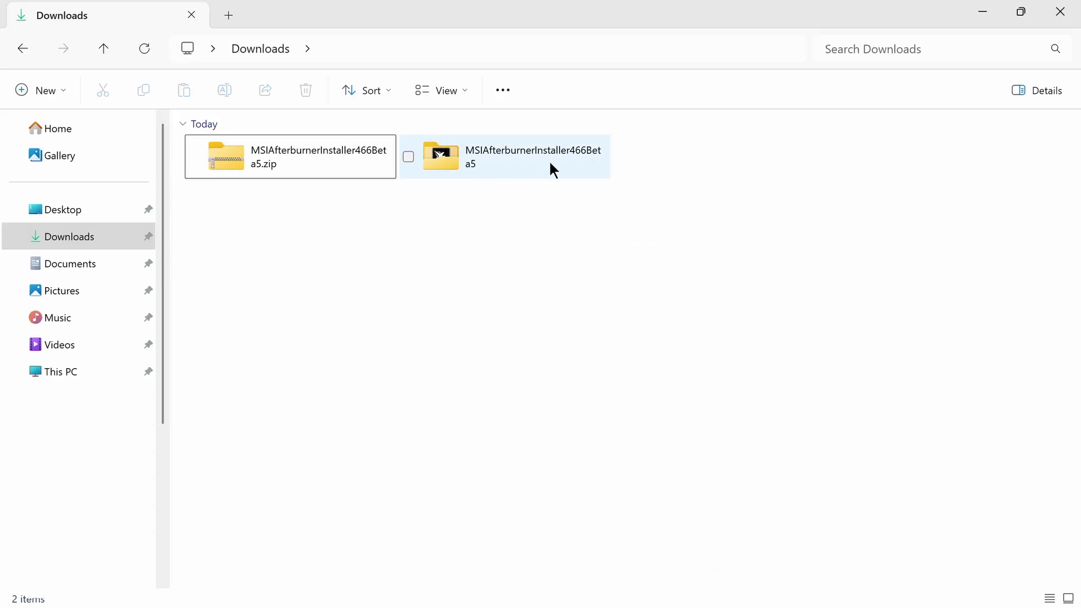
double_click(550, 168)
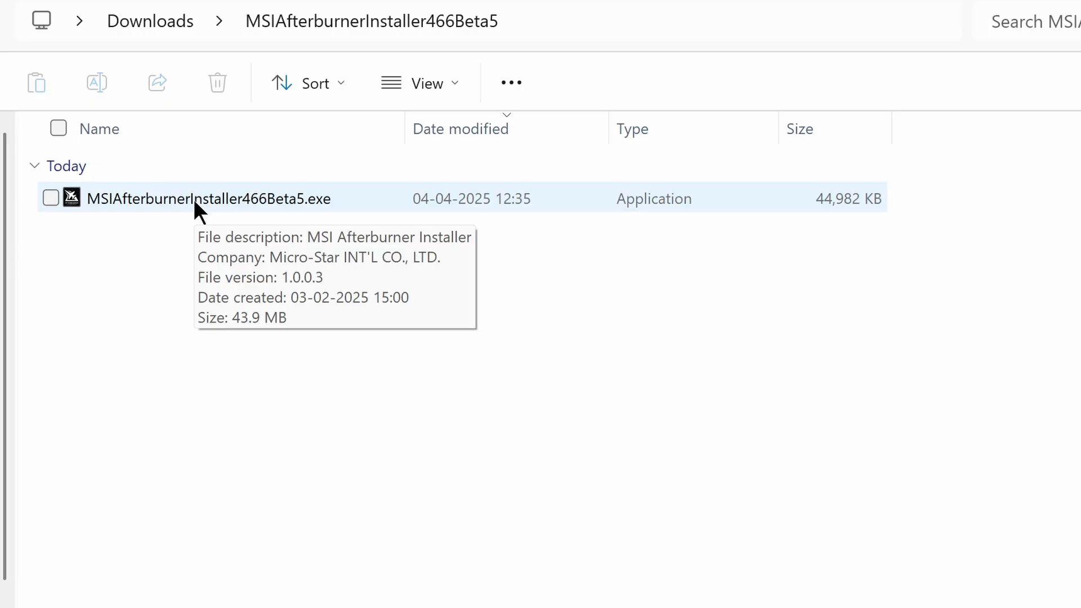
double_click(291, 170)
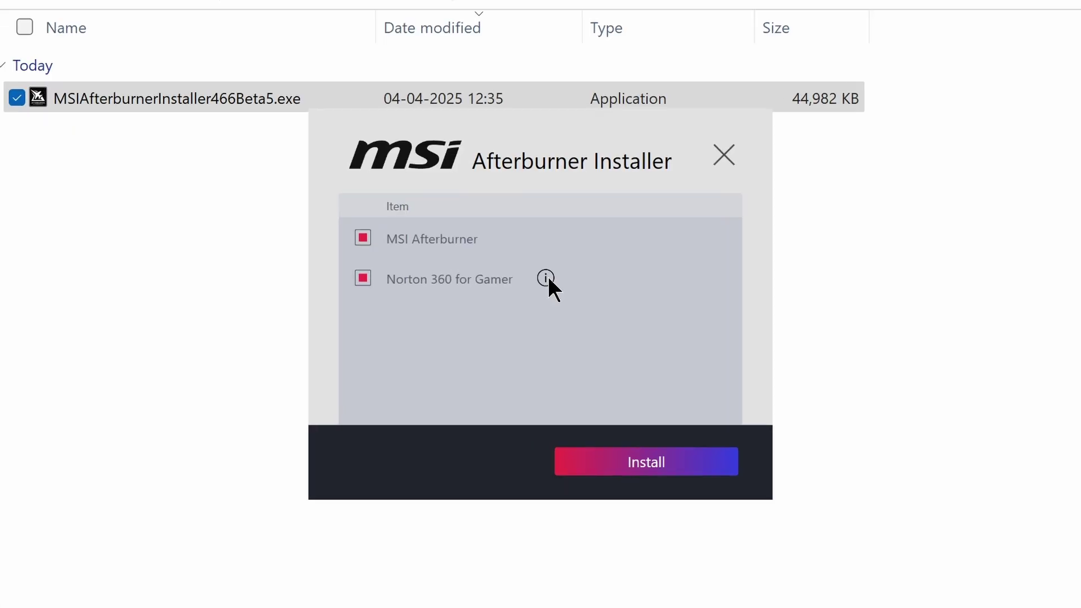
Review the Norton trial notice, untick Norton 360 for Gamer, and install Afterburner only.
left_click(548, 279)
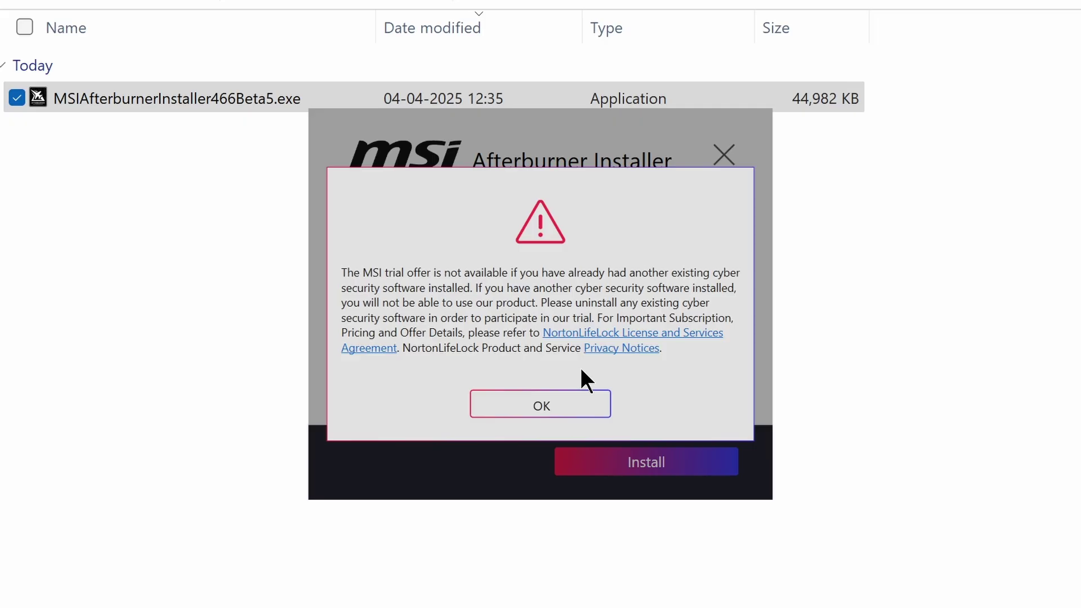
left_click(541, 405)
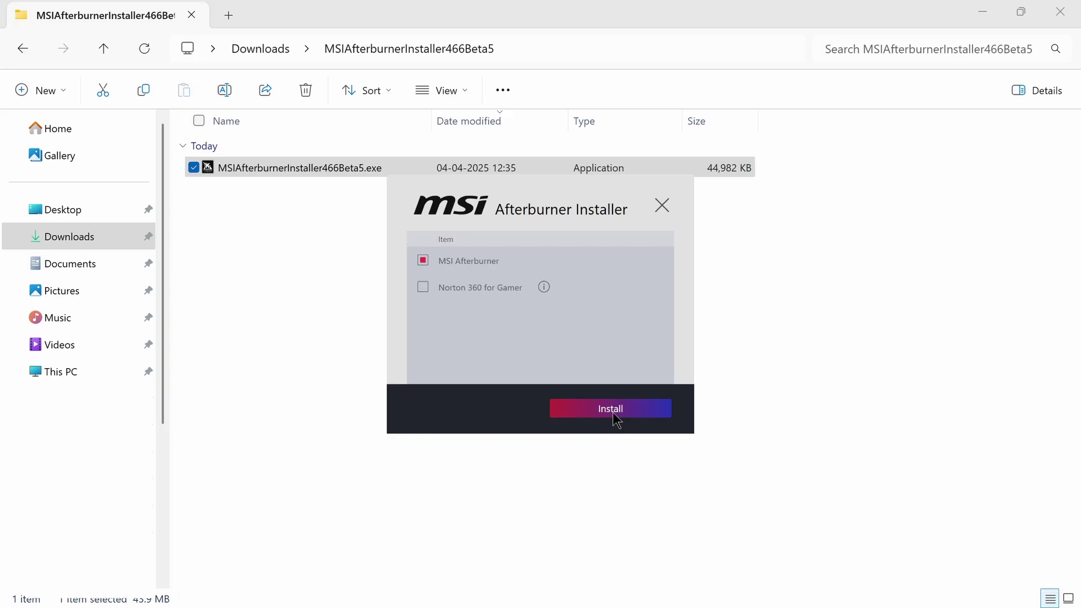
left_click(612, 411)
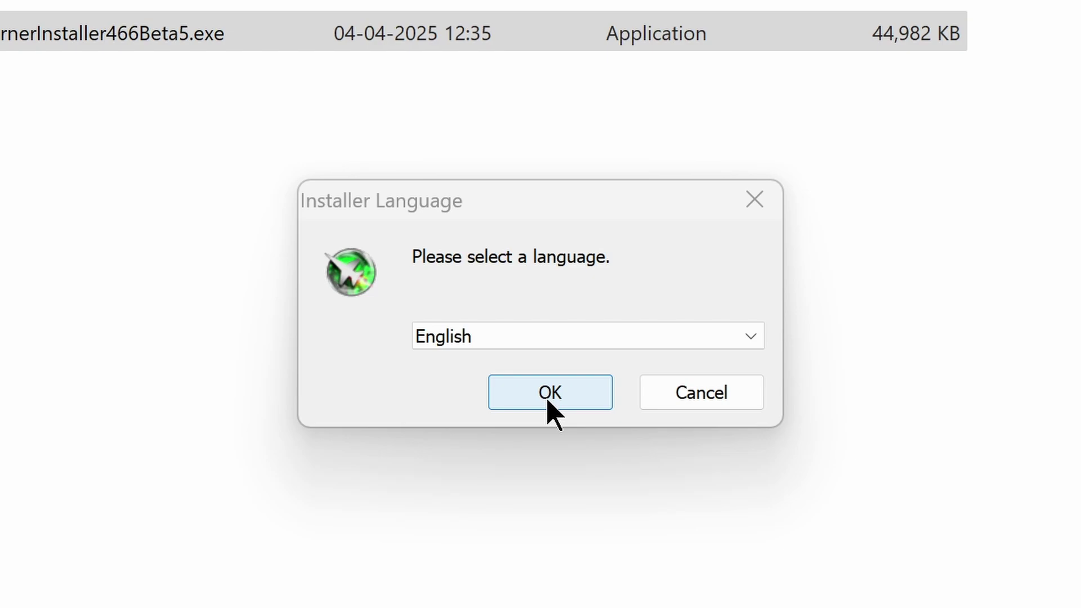
Choose English, accept the license, and keep both Afterburner and RivaTuner components.
left_click(548, 401)
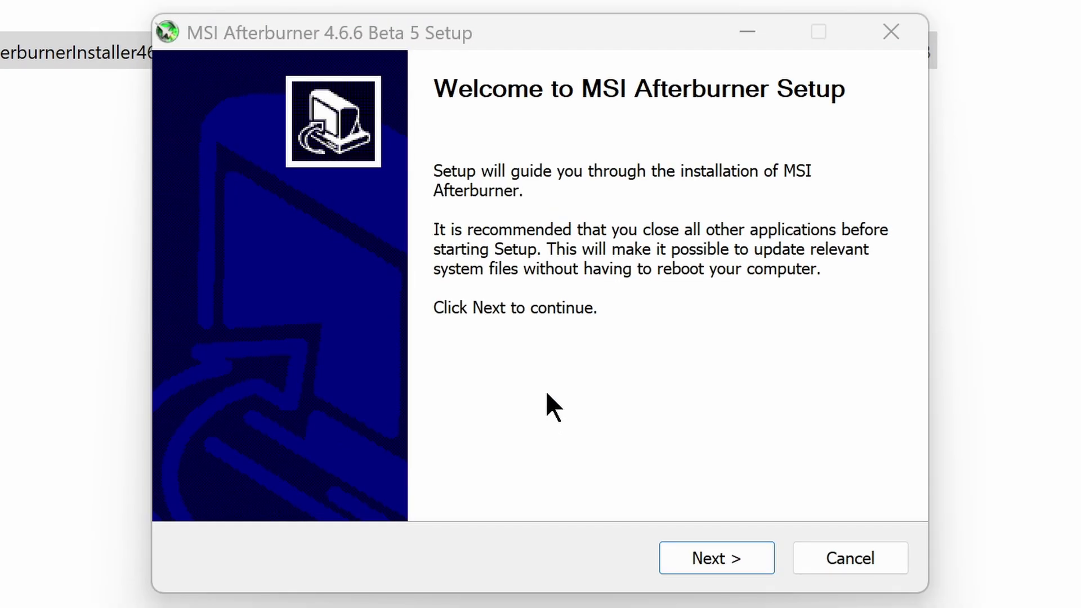
left_click(723, 558)
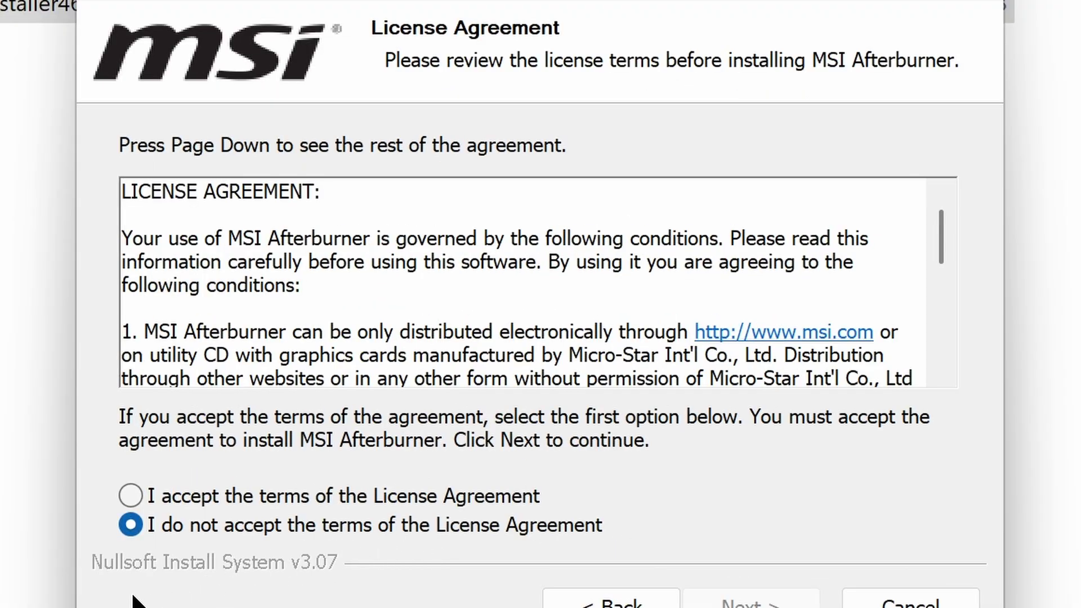
left_click(131, 496)
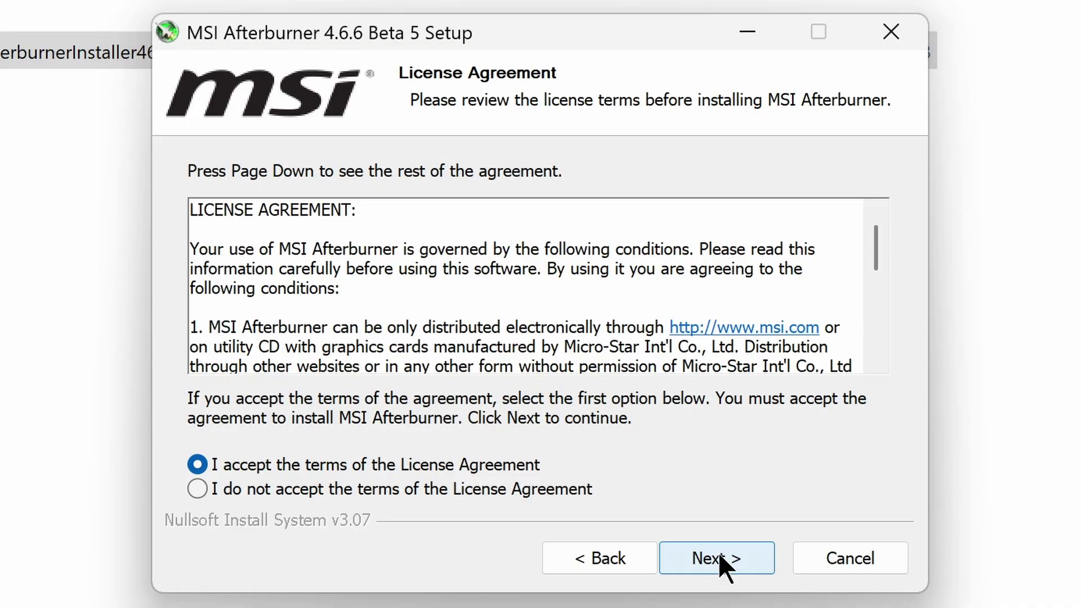
left_click(719, 558)
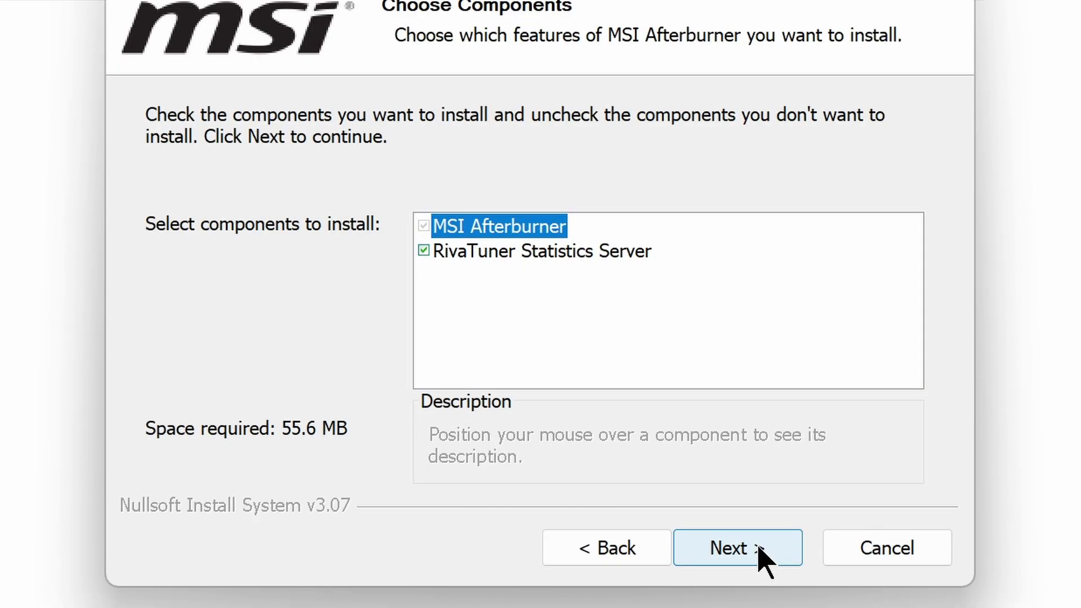
left_click(723, 561)
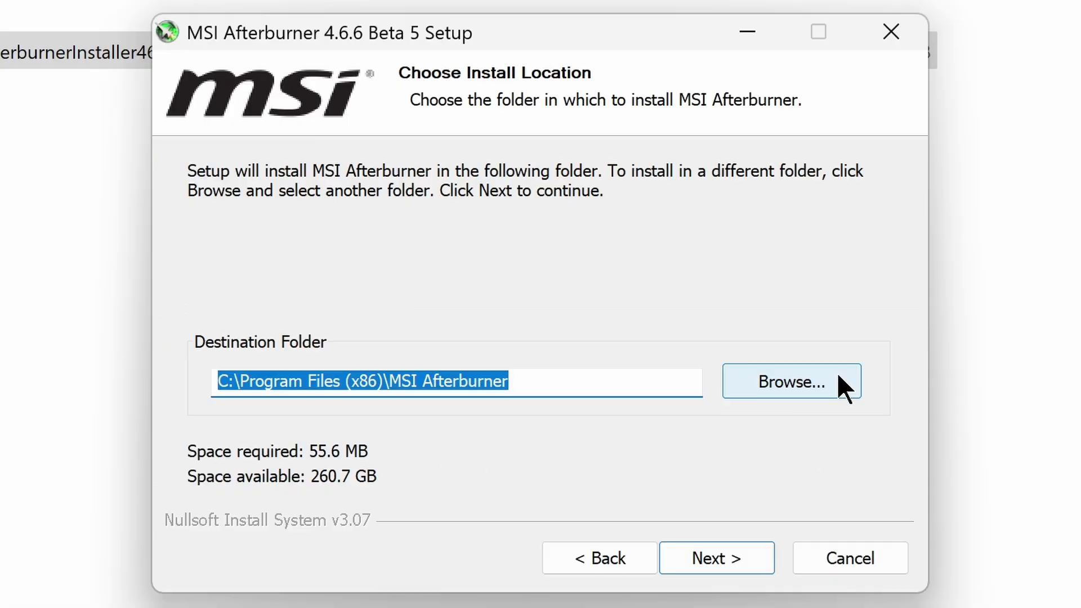
Keep the default Program Files install folder and begin the installation.
left_click(793, 384)
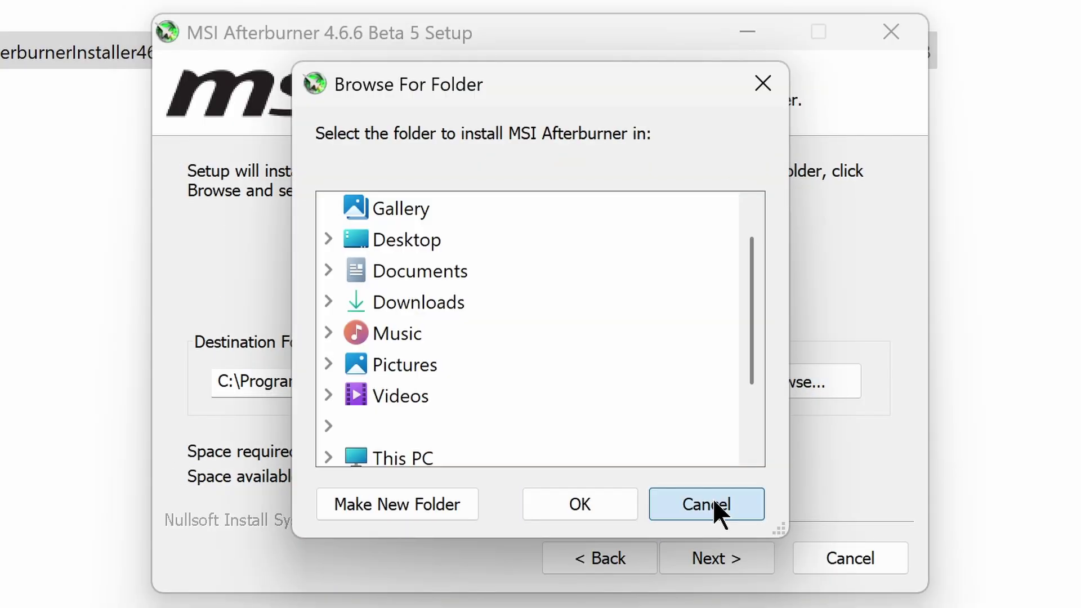
left_click(717, 509)
left_click(702, 561)
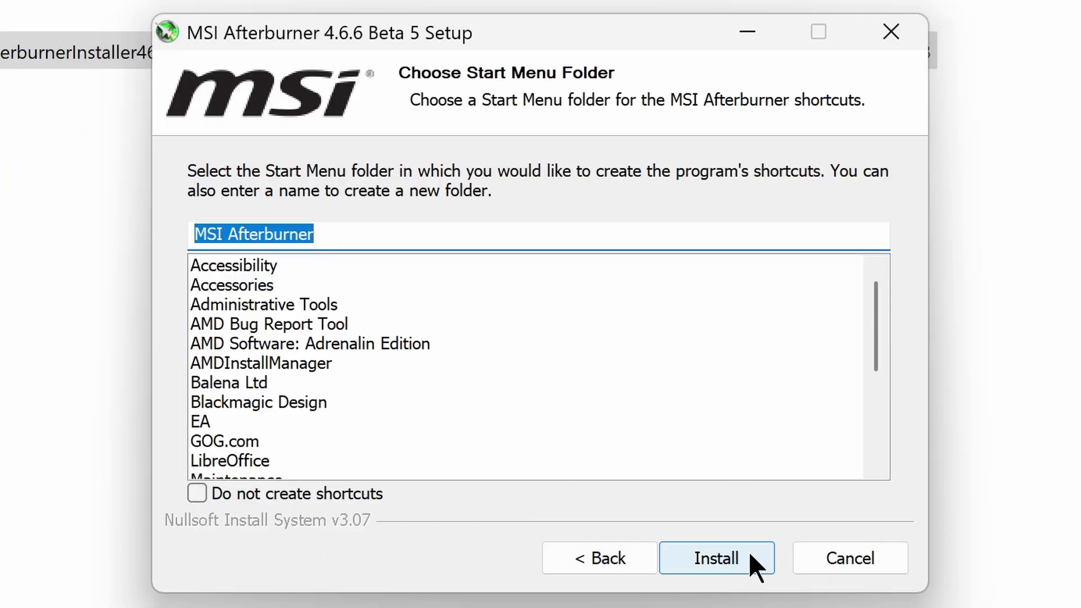
left_click(716, 560)
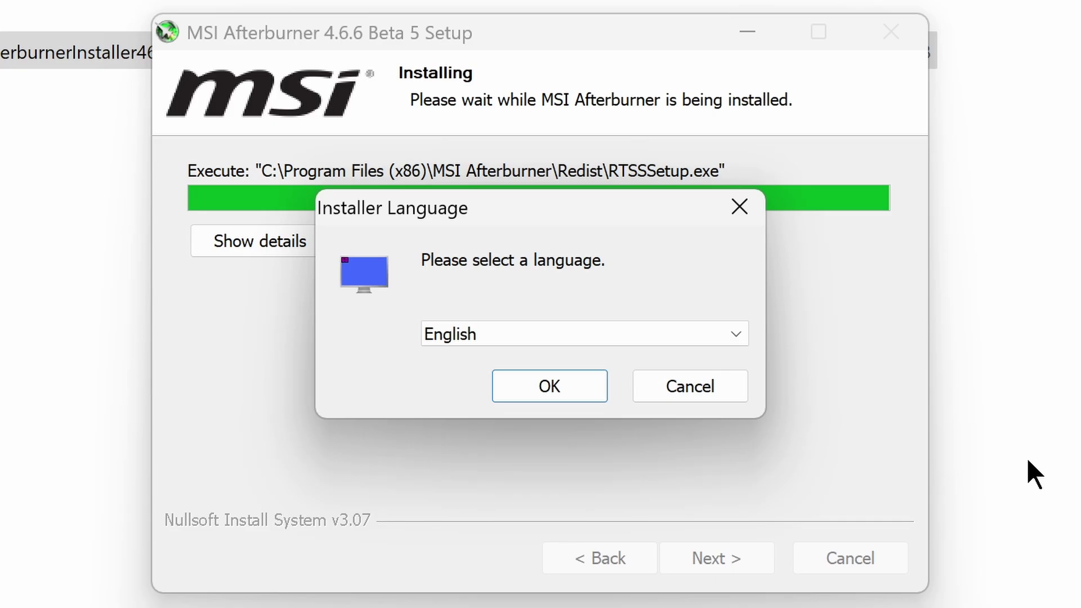
Install RivaTuner Statistics Server in English with its license accepted and default folder.
left_click(570, 383)
left_click(743, 553)
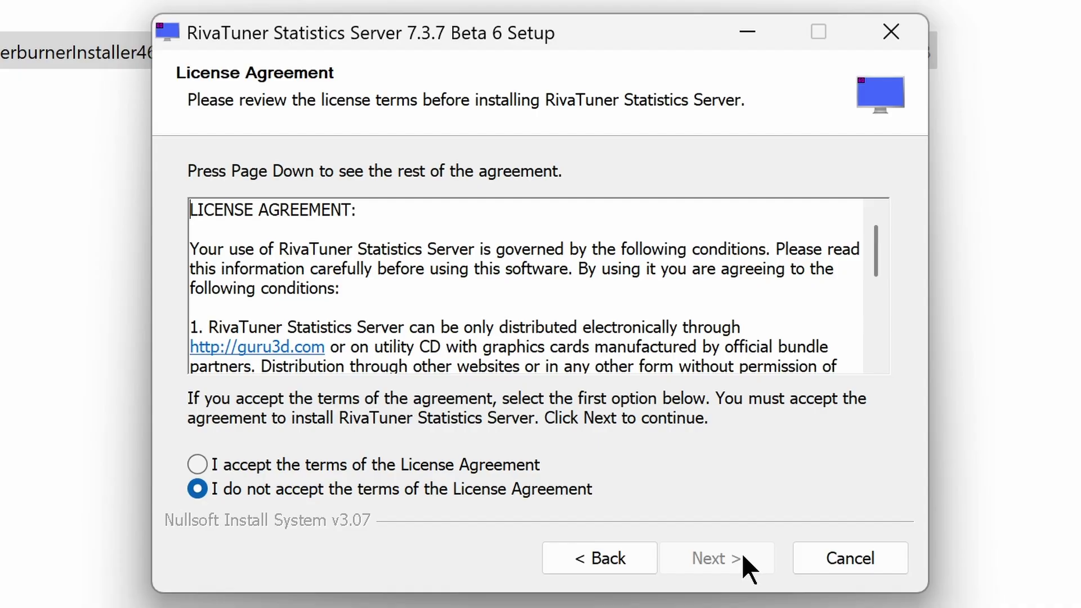
left_click(482, 465)
left_click(728, 554)
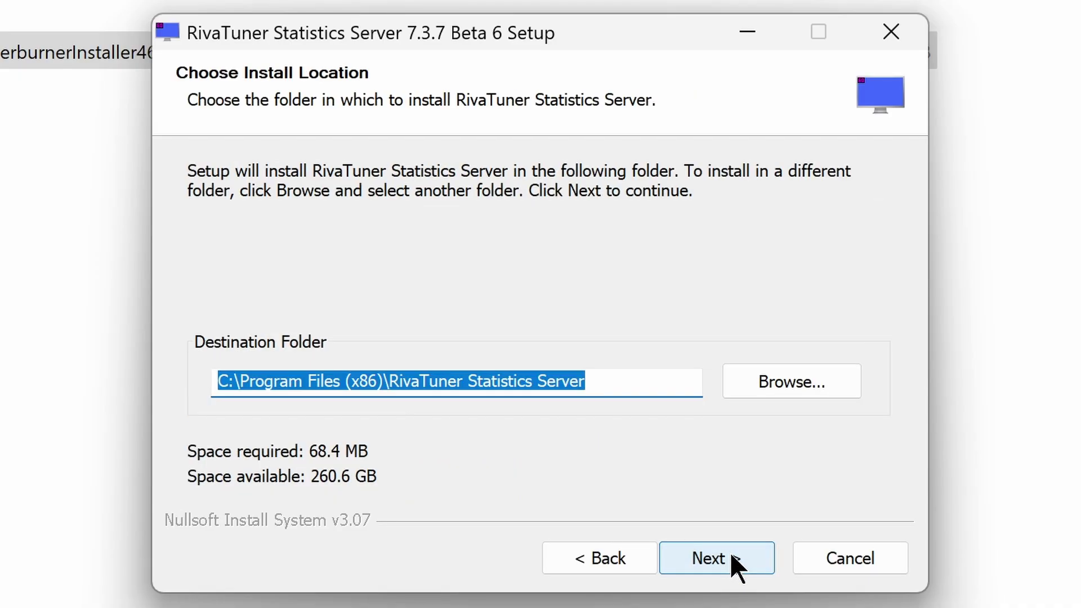
left_click(731, 553)
left_click(730, 553)
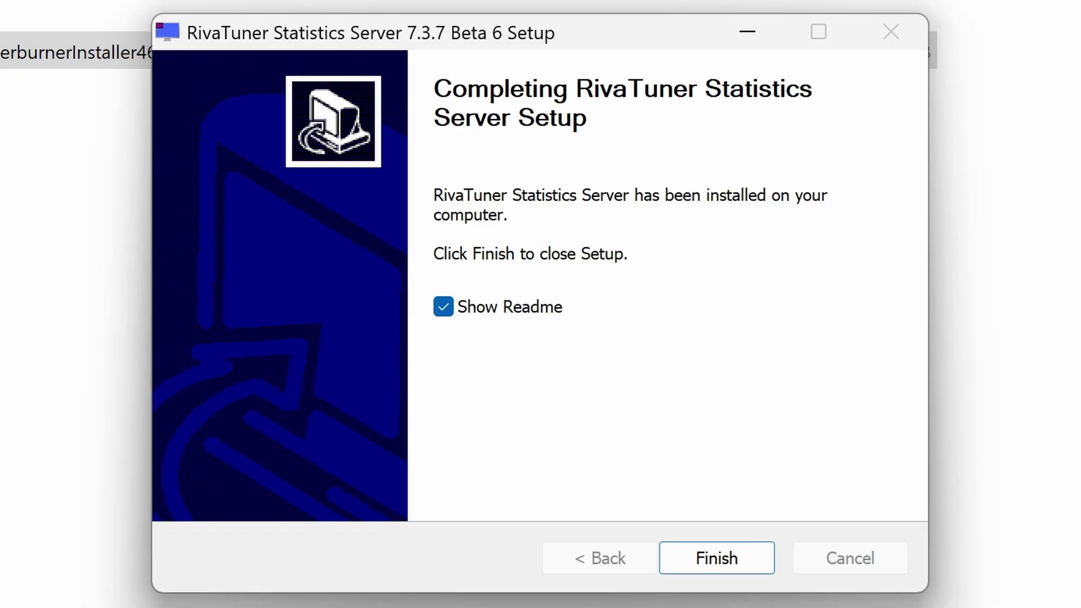
Finish both setups with the post-install launch options turned off.
left_click(717, 558)
left_click(524, 281)
left_click(507, 331)
left_click(717, 558)
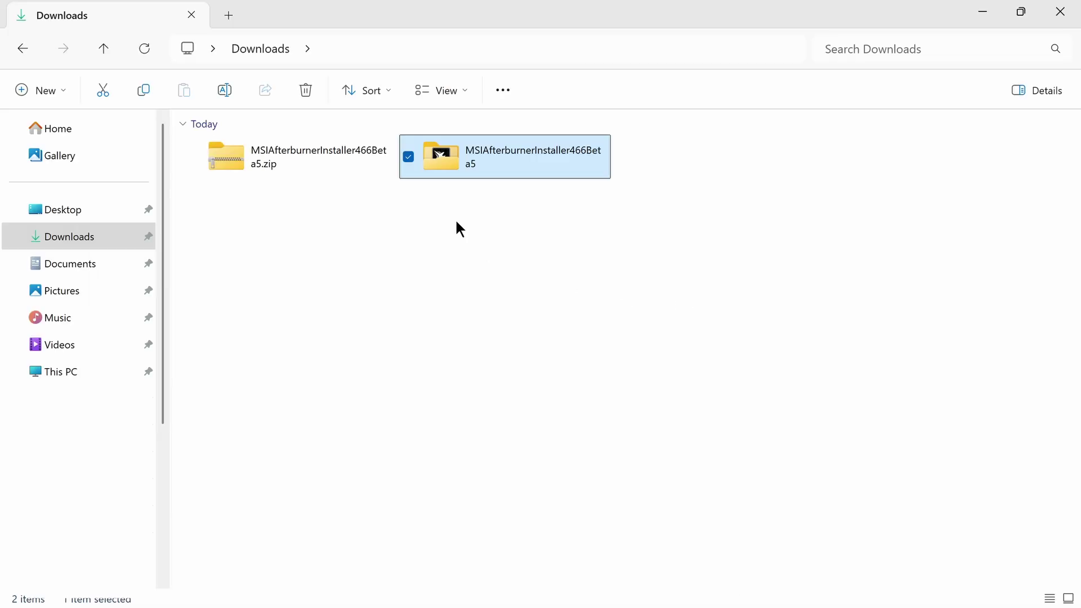
Delete the Afterburner zip and its extracted folder from Downloads.
left_click_drag(234, 250, 584, 162)
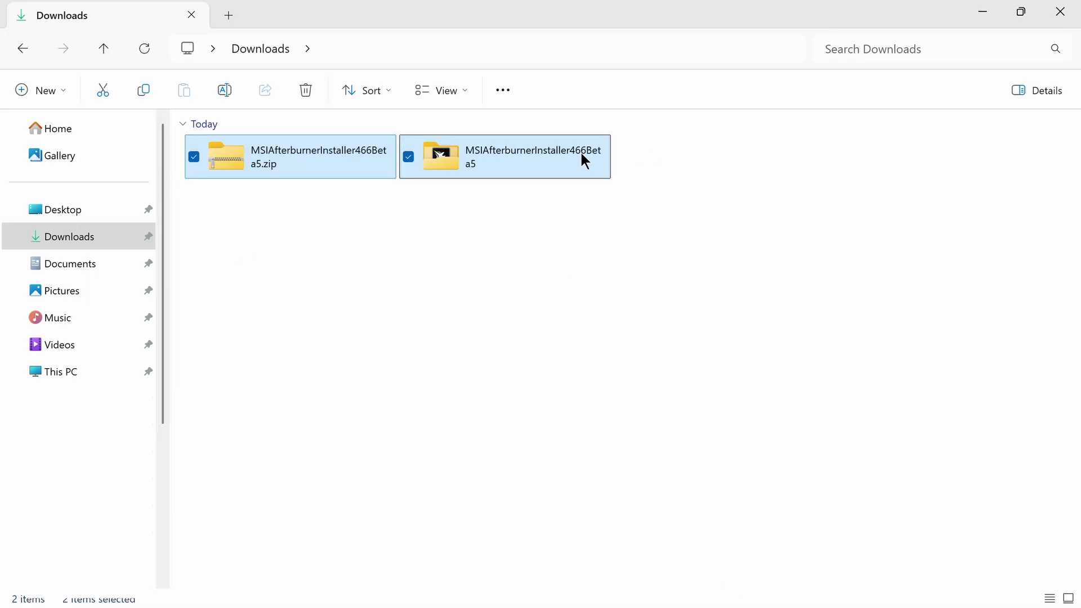
right_click(584, 161)
left_click(763, 179)
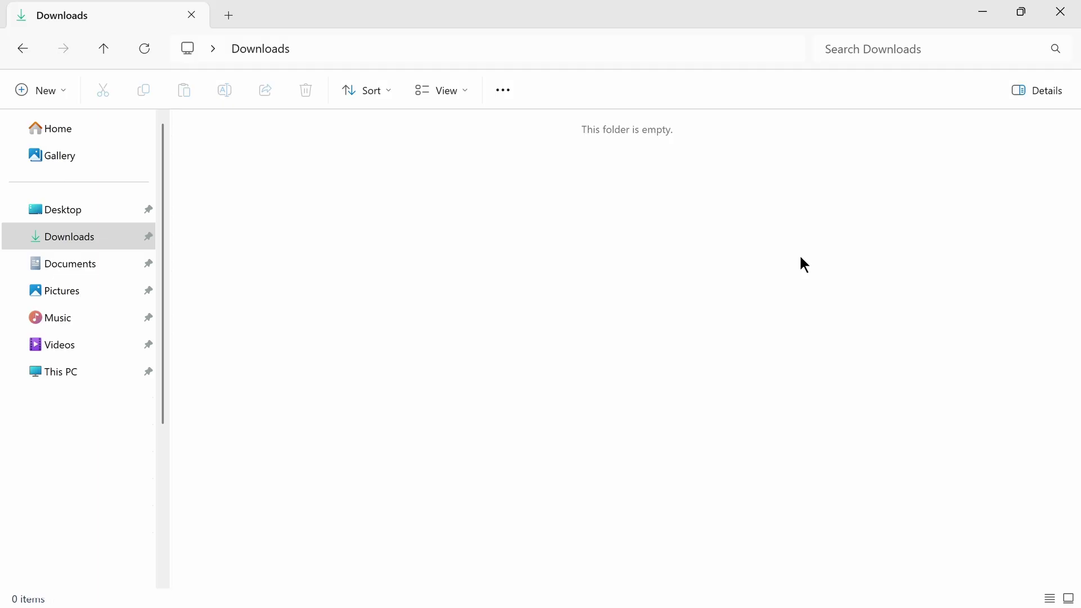
Close the Downloads window and bring up Windows Search to find MSI Afterburner.
left_click(1061, 12)
key("super")
type("ms")
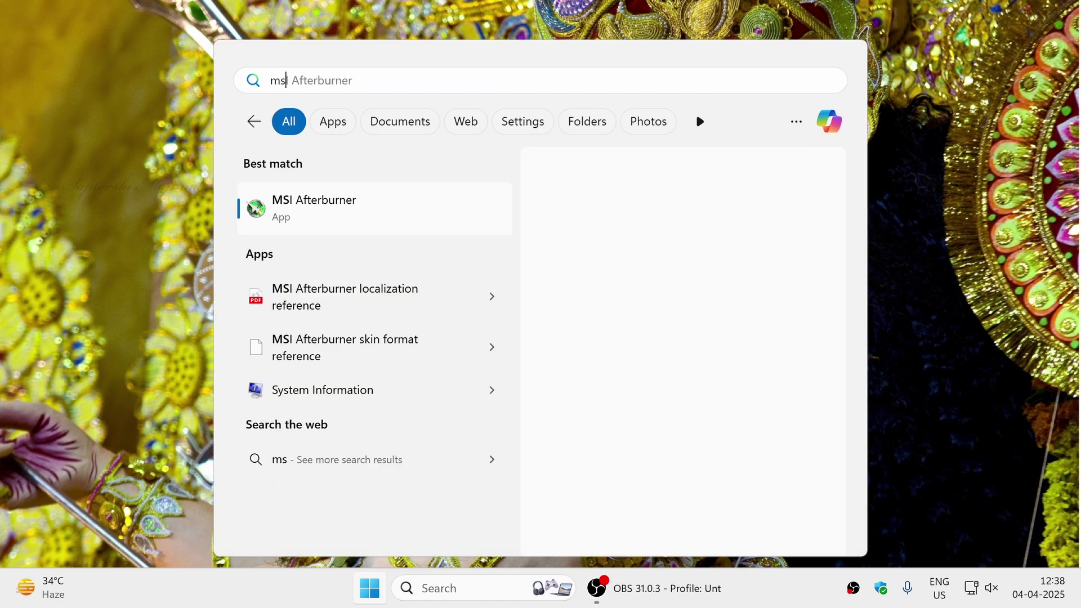
type("i")
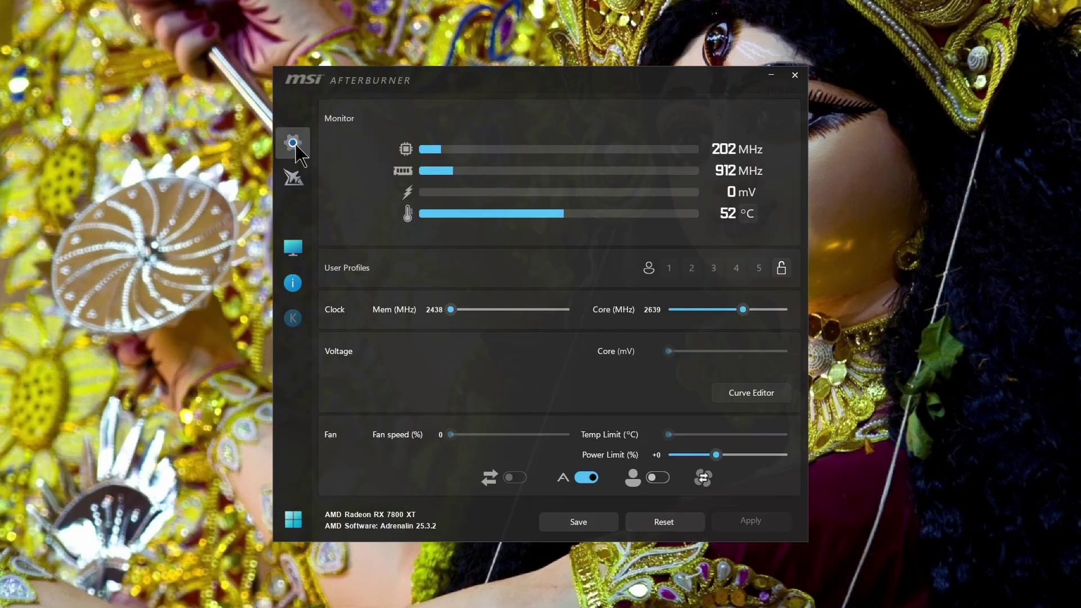
In Afterburner's Monitoring settings, add GPU temperature and Power to the on-screen display.
left_click(365, 189)
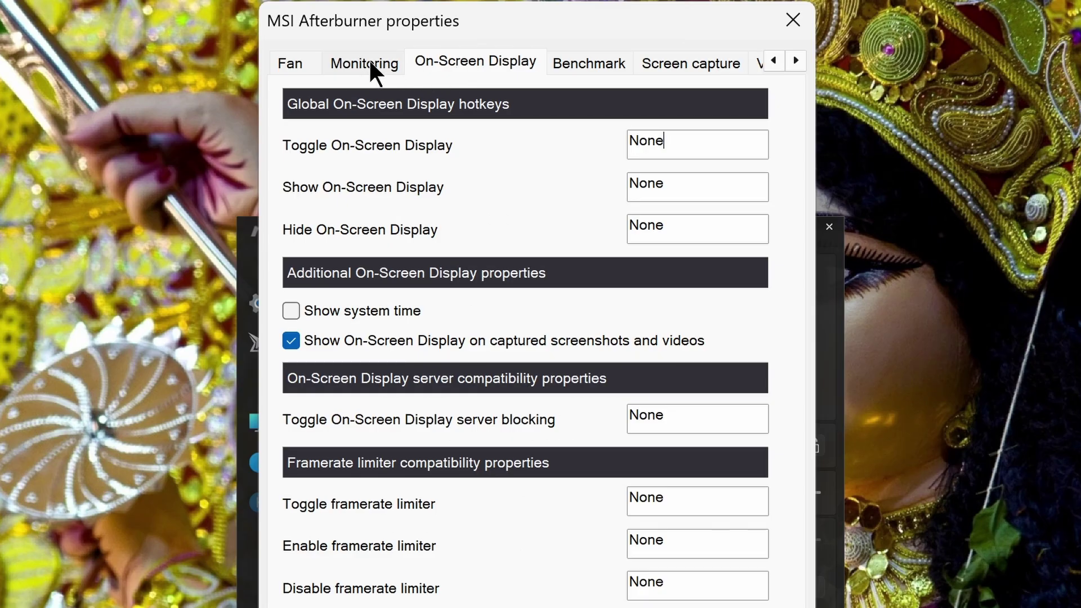
left_click(470, 38)
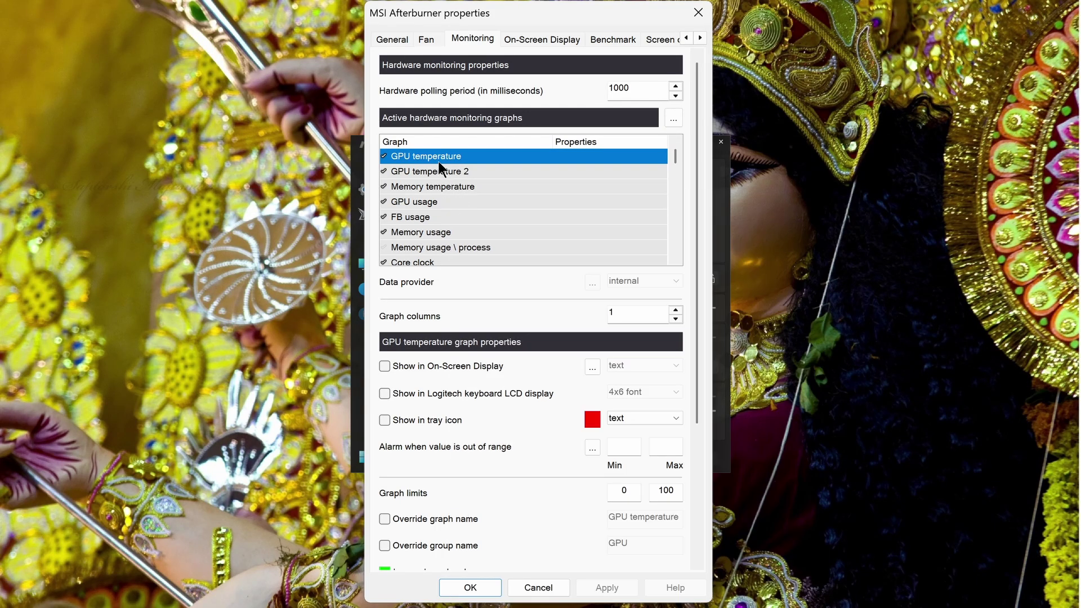
left_click(412, 366)
scroll(462, 191, "down", 2)
left_click(462, 201)
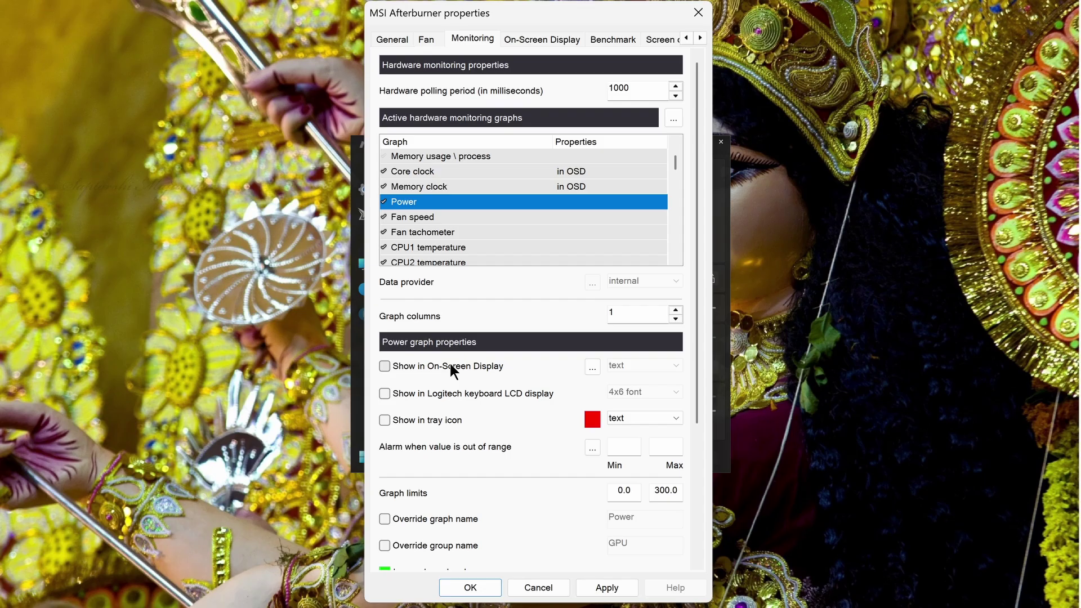
left_click(486, 156)
scroll(506, 197, "up", 1)
Add fan speed, CPU temperature and the Framerate readings to the on-screen display.
left_click(473, 185)
scroll(456, 231, "down", 2)
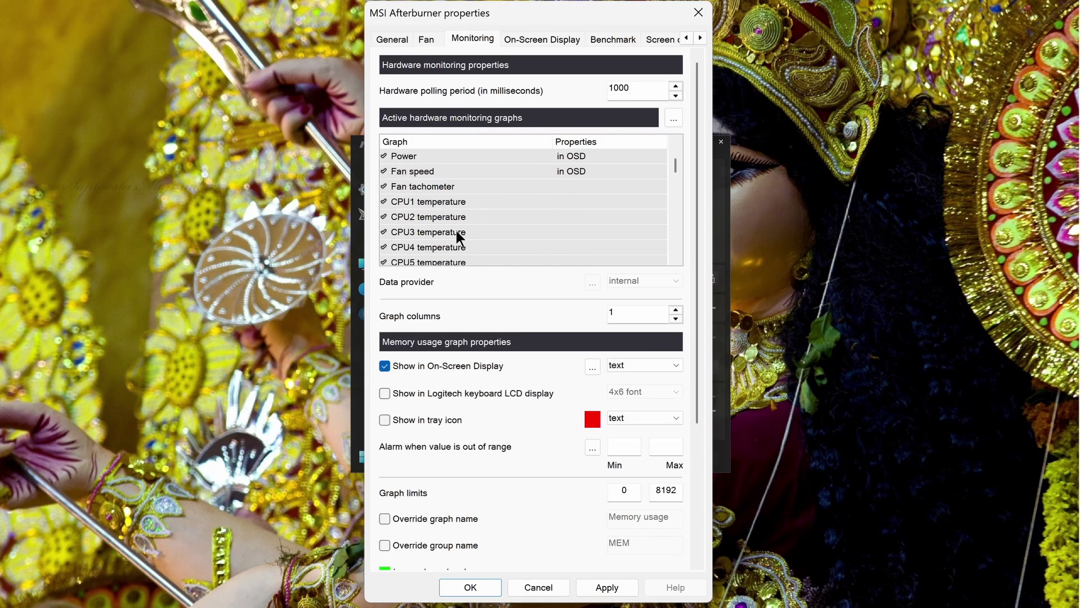
left_click(448, 201)
left_click(405, 369)
scroll(406, 212, "down", 5)
left_click(405, 202)
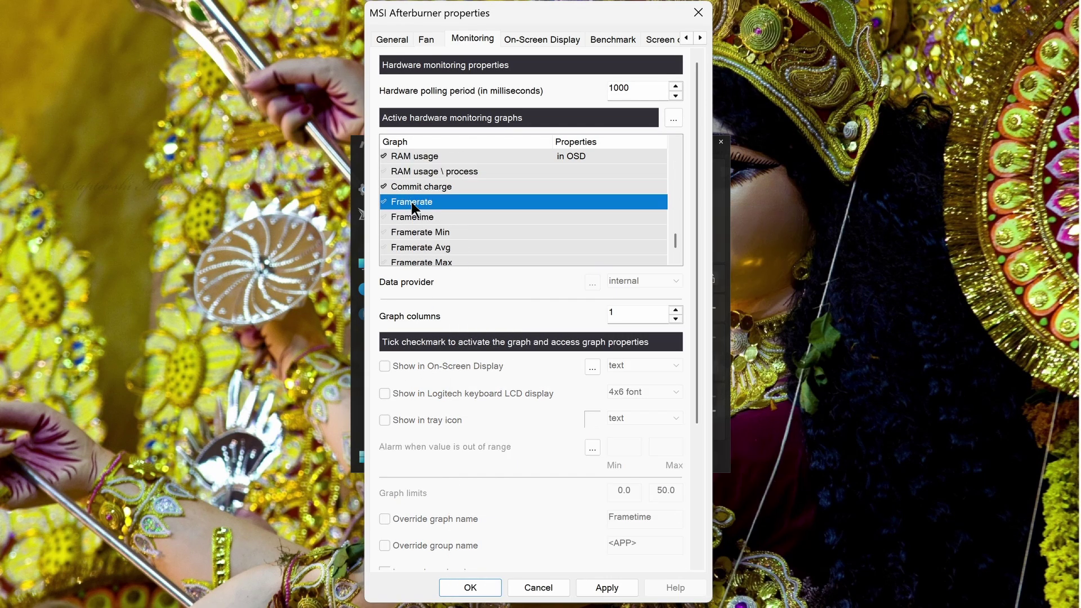
left_click(436, 203)
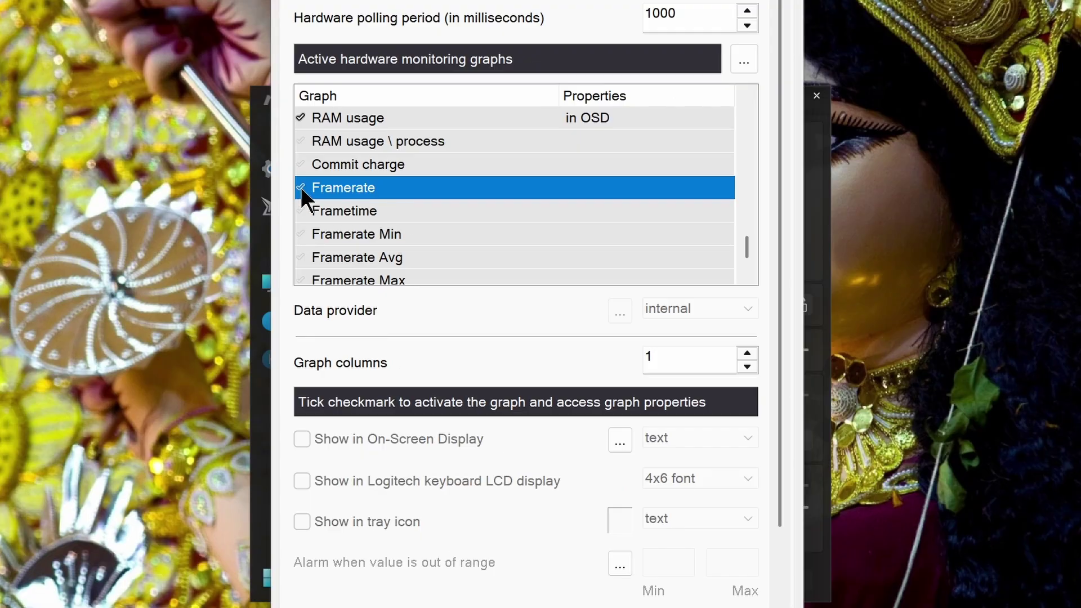
left_click(300, 188)
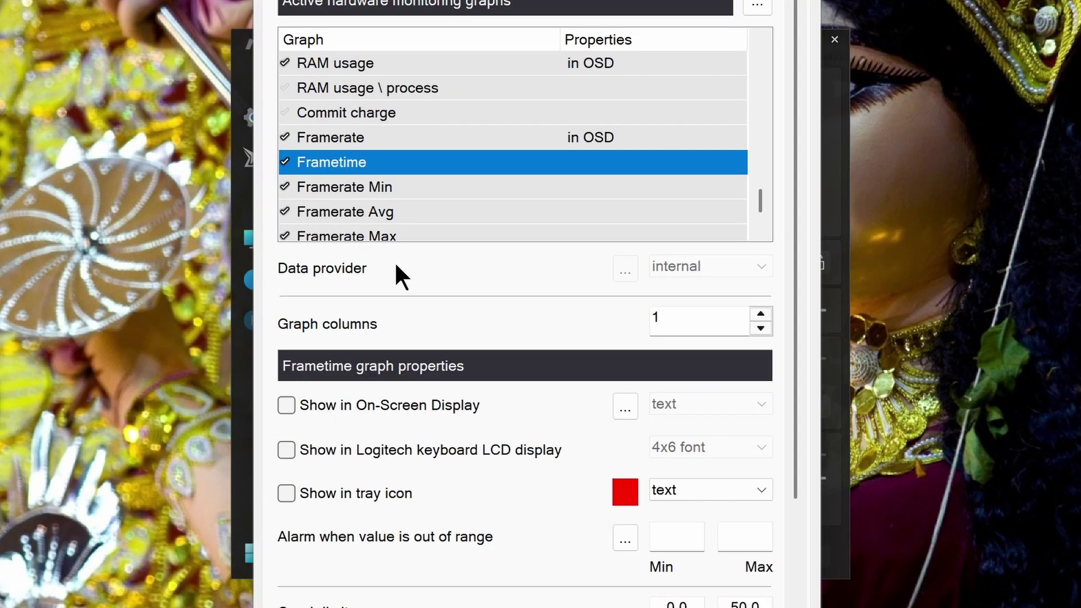
left_click(402, 408)
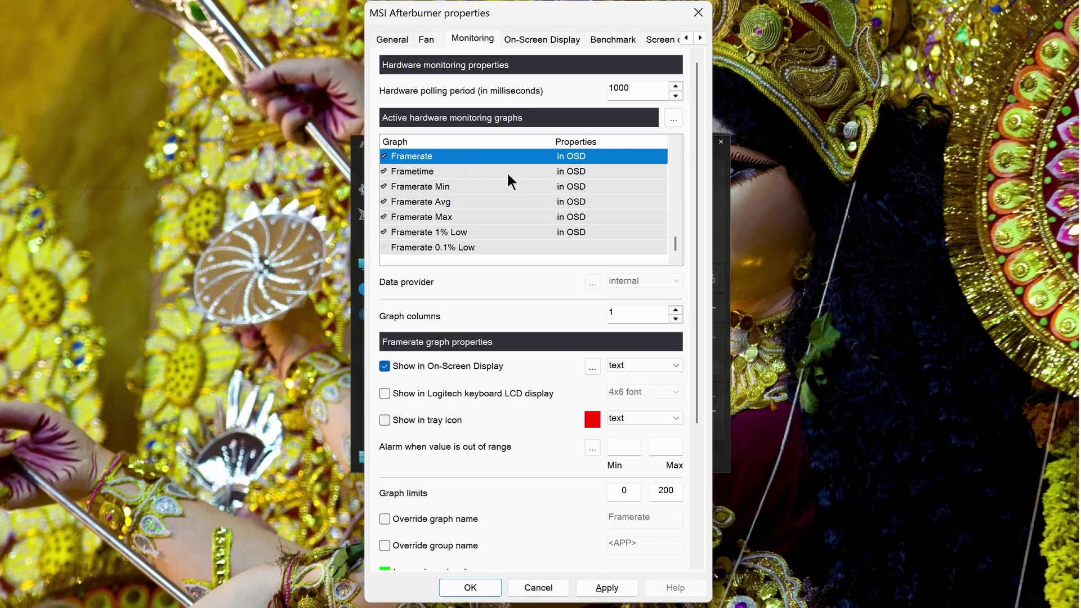
Change the Framerate graph colour to green.
left_click(594, 420)
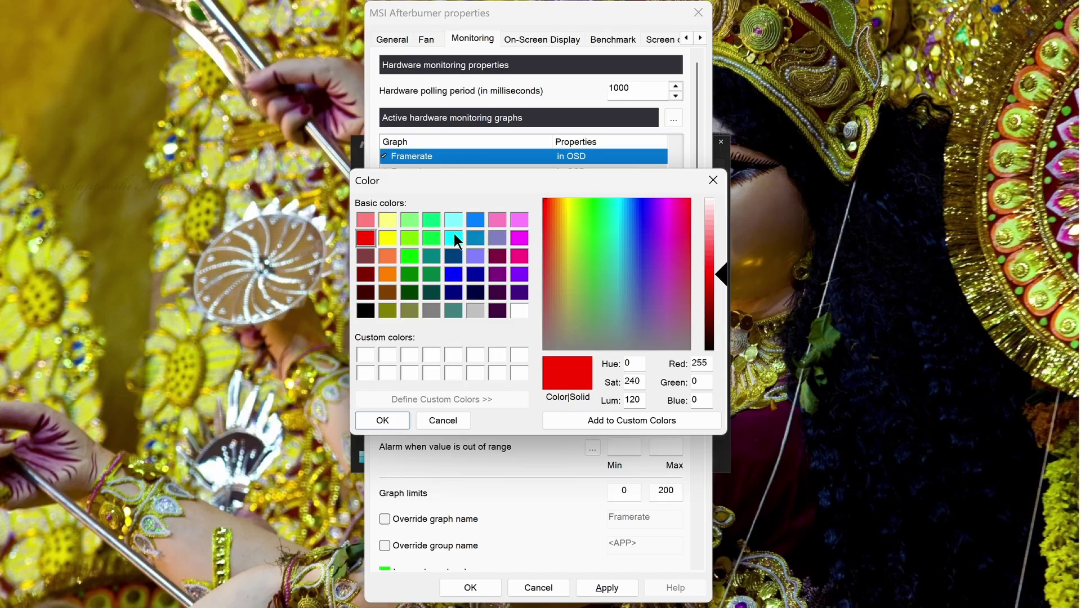
left_click(433, 221)
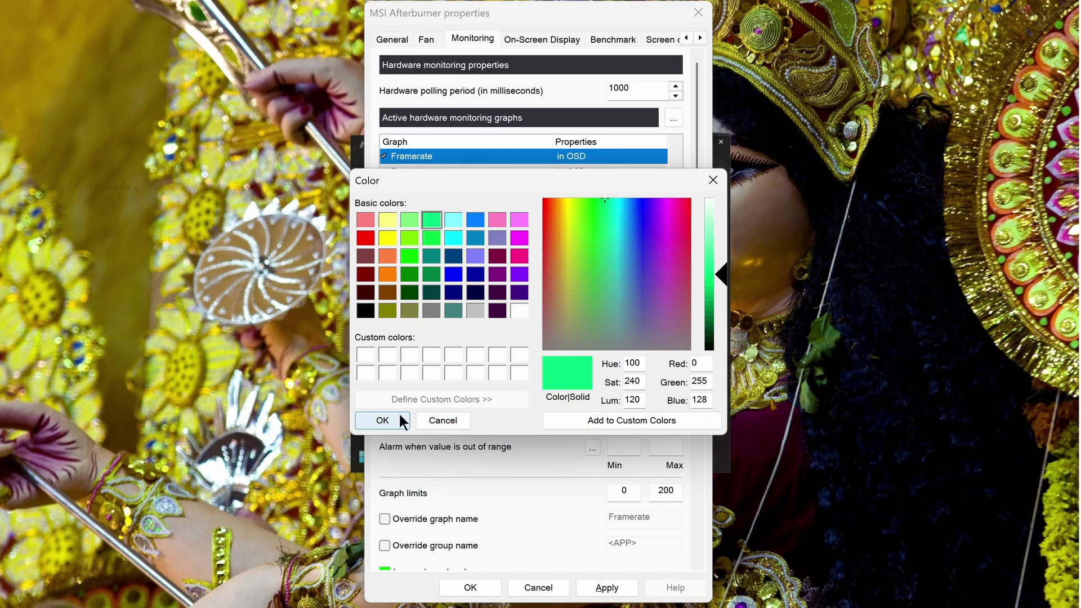
left_click(402, 422)
scroll(502, 190, "up", 5)
Apply and save the monitoring settings, then minimize the Afterburner window.
left_click(503, 188)
scroll(474, 160, "up", 2)
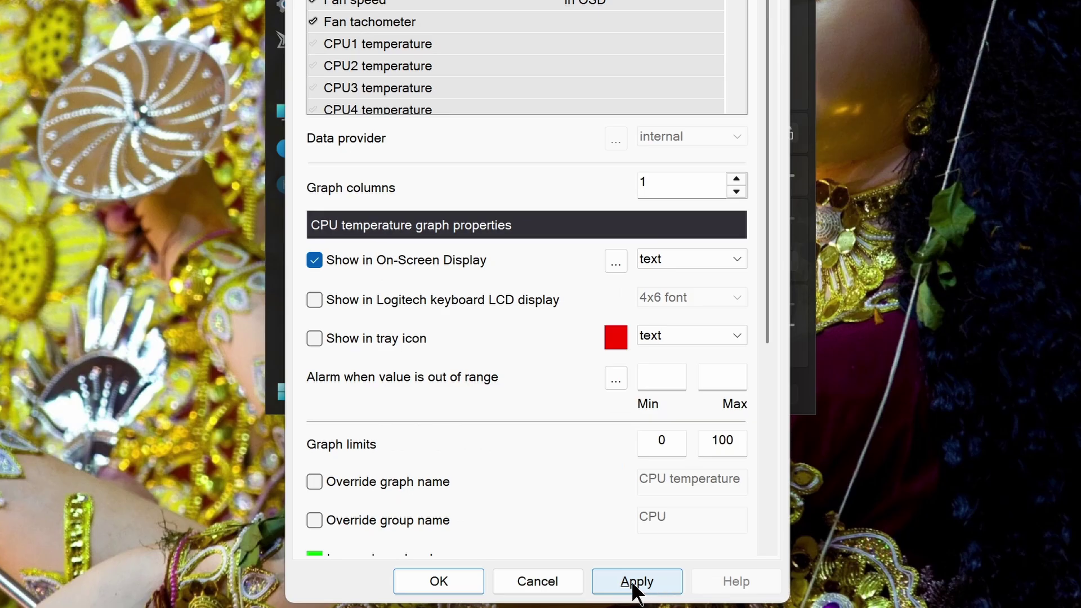
left_click(635, 585)
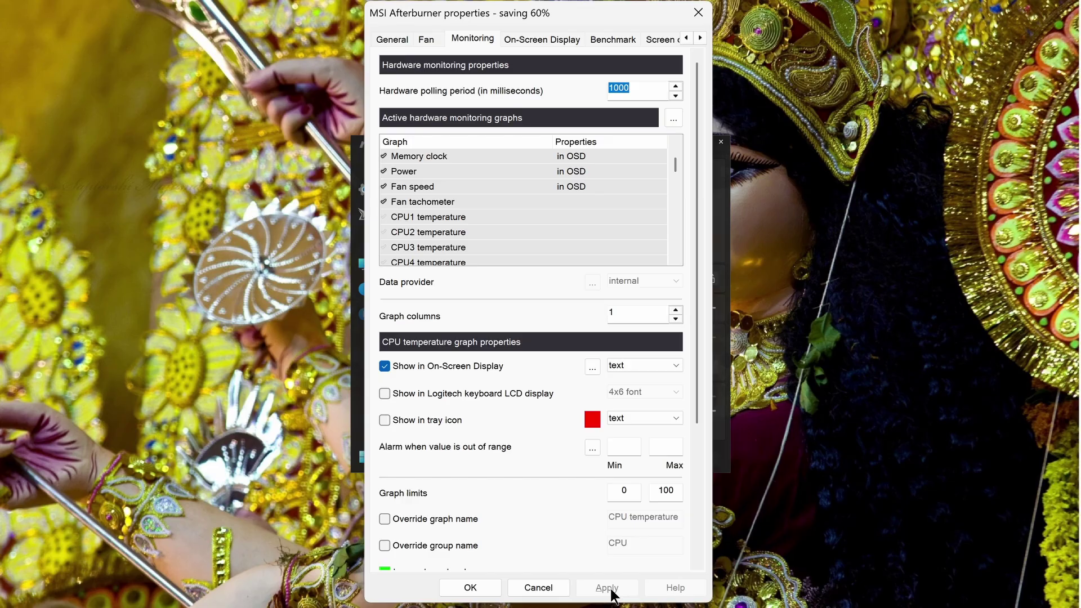
left_click(480, 589)
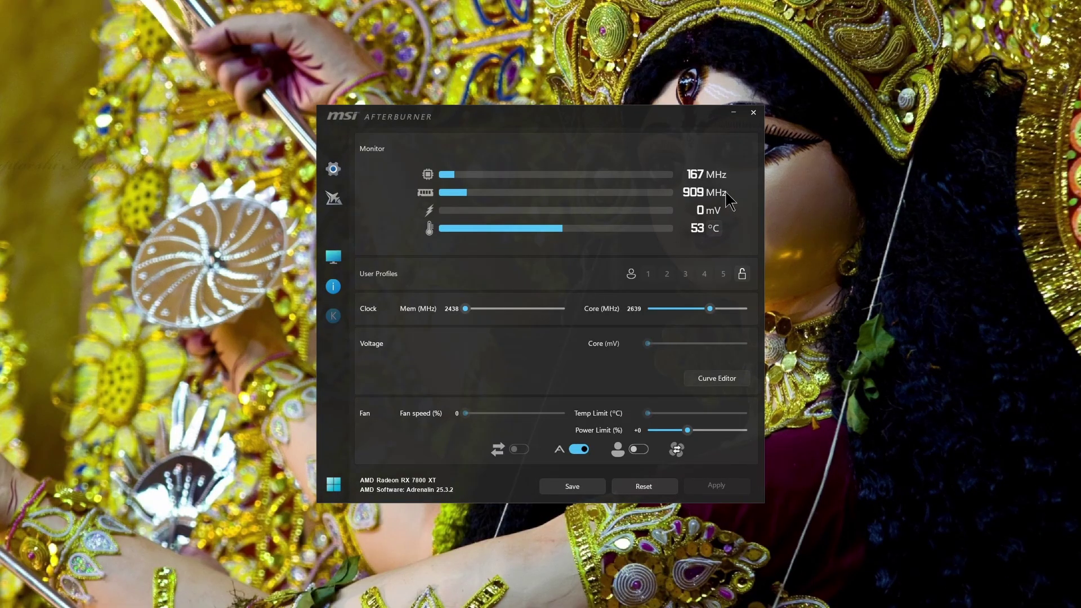
left_click(733, 113)
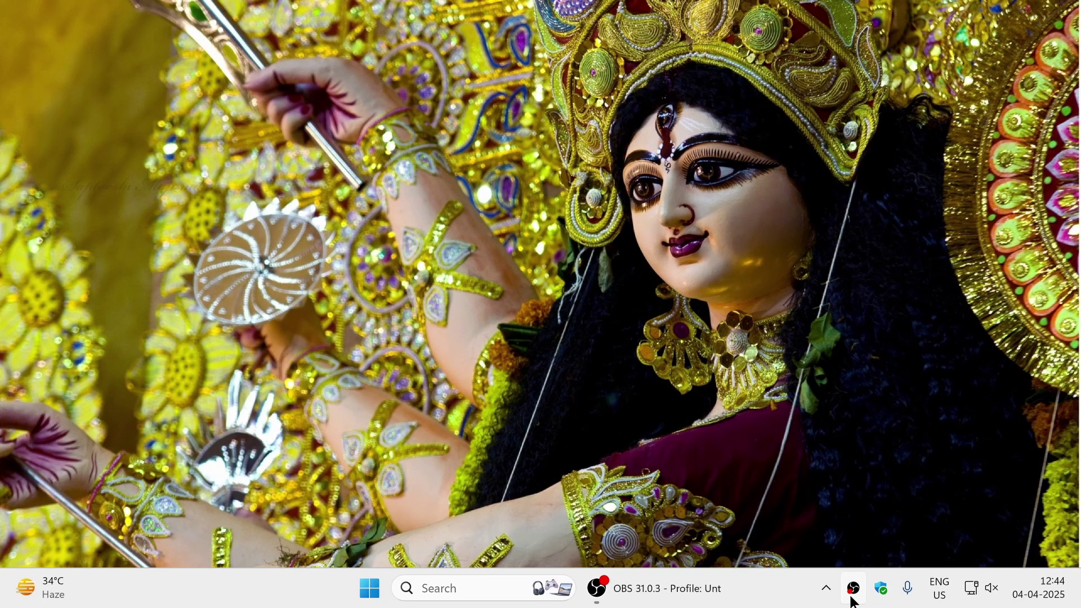
Open RivaTuner from the tray, close its settings window, and dismiss the UE4 crash notice.
left_click(826, 589)
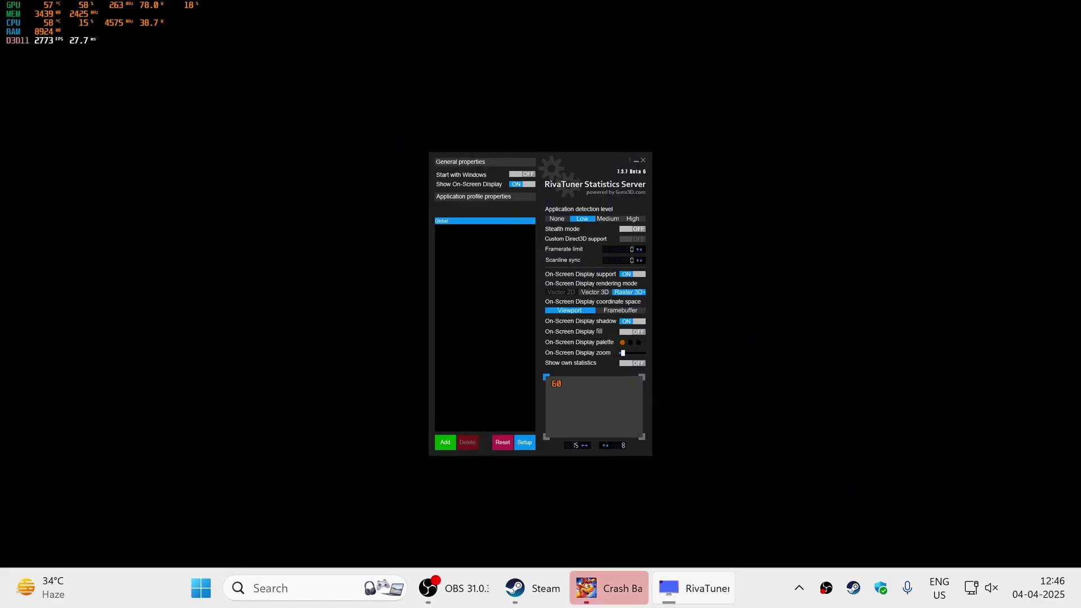
left_click(635, 162)
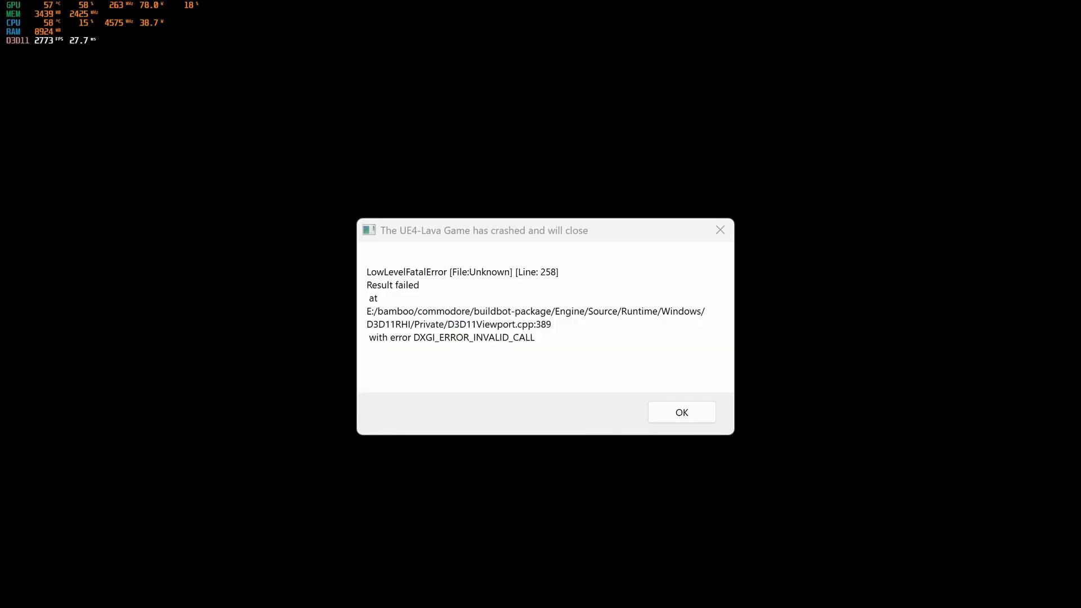
left_click(682, 412)
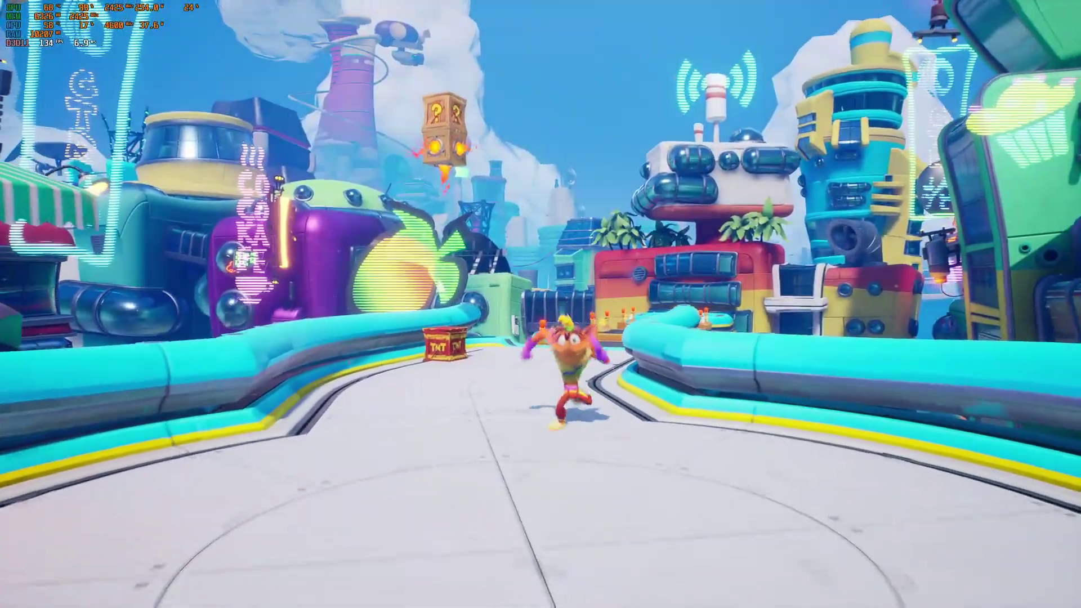
Bring up the Start menu over the game, then pause Crash Bandicoot 4.
key("super")
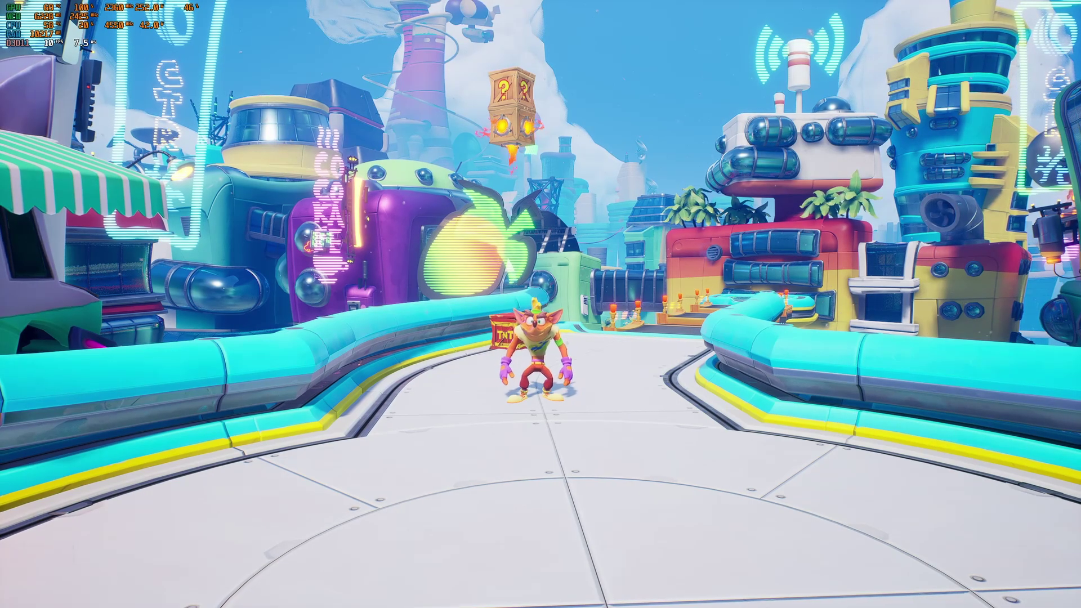
key("Escape")
Set Video Options' Windowed Mode to Windowed Fullscreen, then save and confirm the settings.
left_click(623, 263)
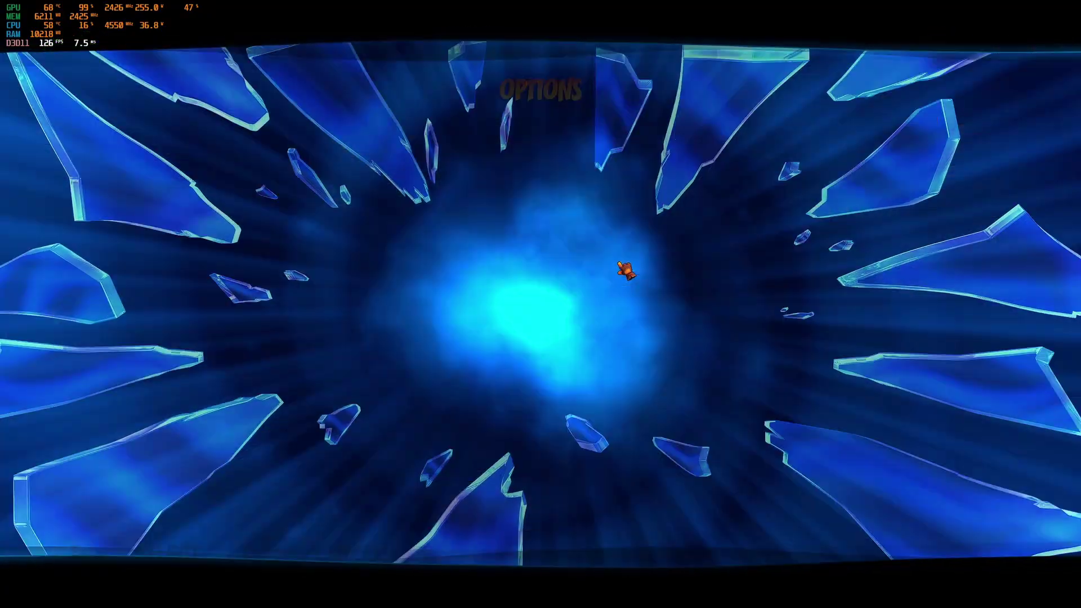
left_click(610, 303)
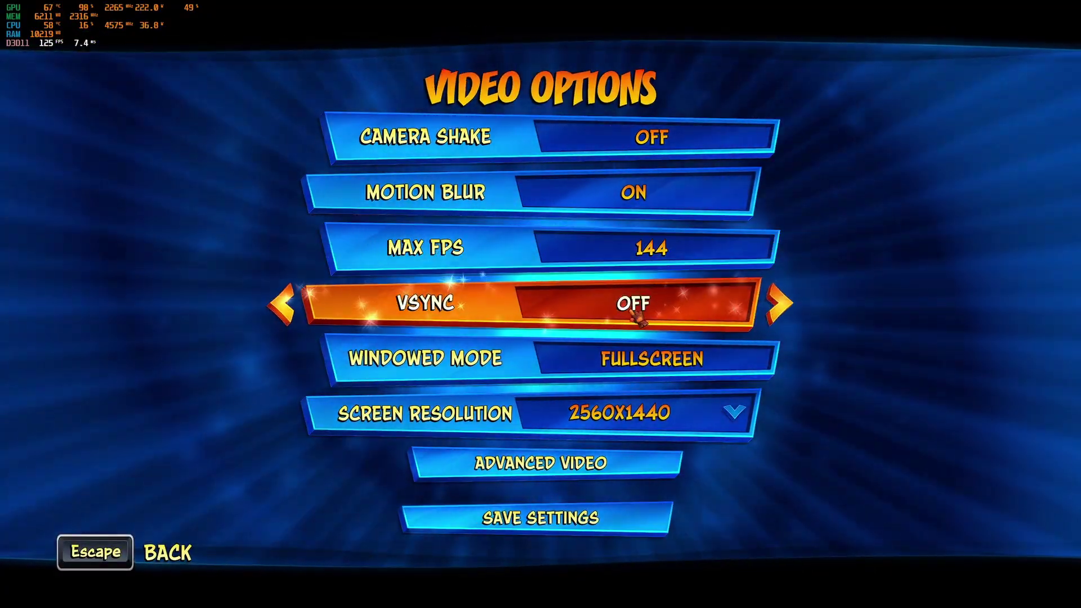
left_click(797, 357)
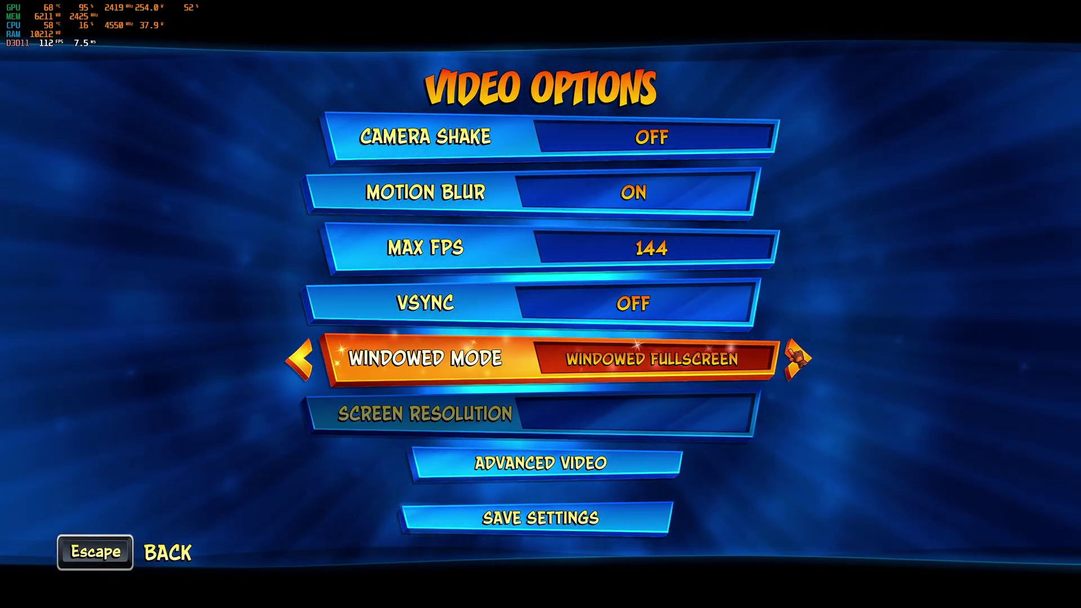
key("Escape")
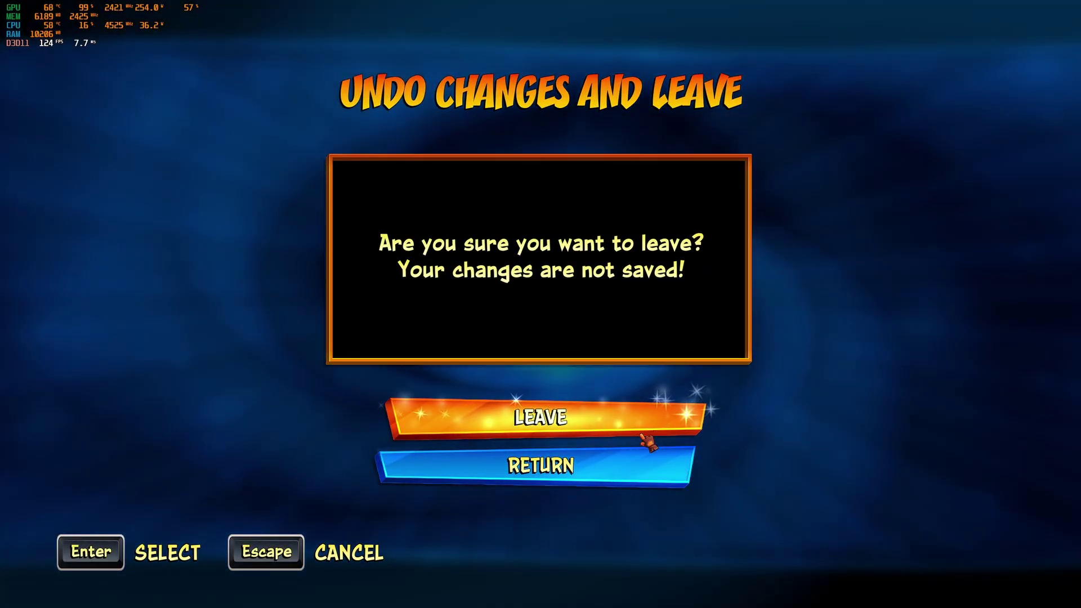
left_click(648, 473)
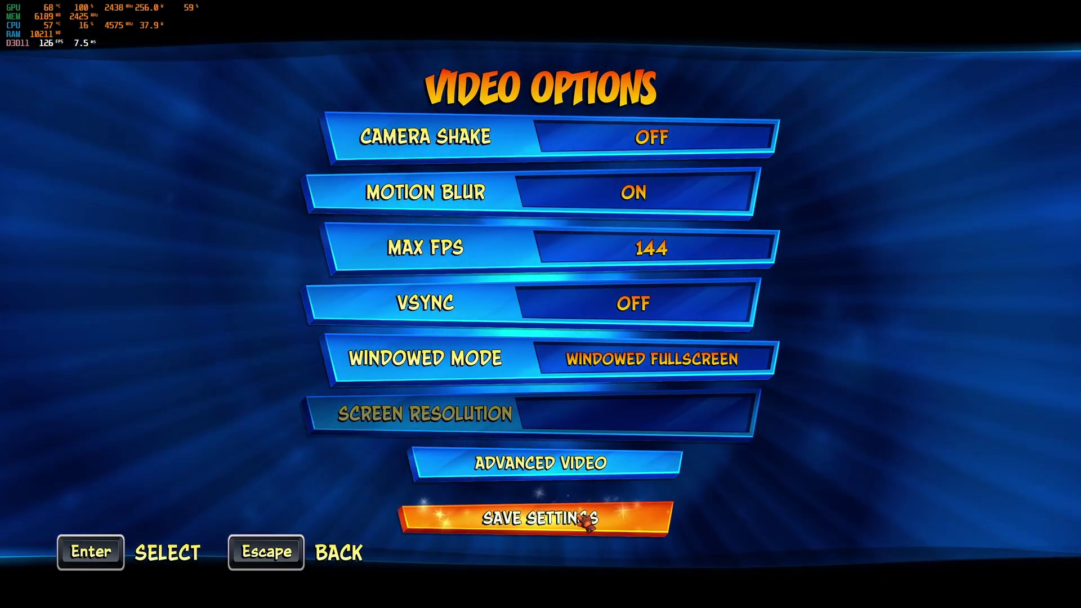
left_click(586, 521)
left_click(656, 423)
key("Escape")
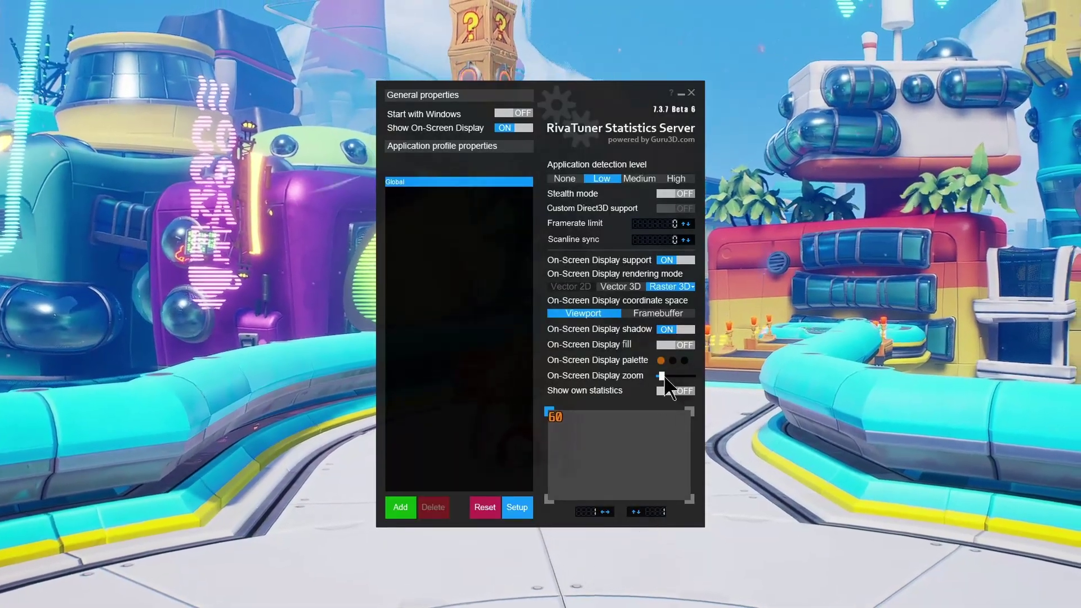
Drag the On-Screen Display zoom slider right and set application detection level to High.
left_click_drag(662, 376, 673, 374)
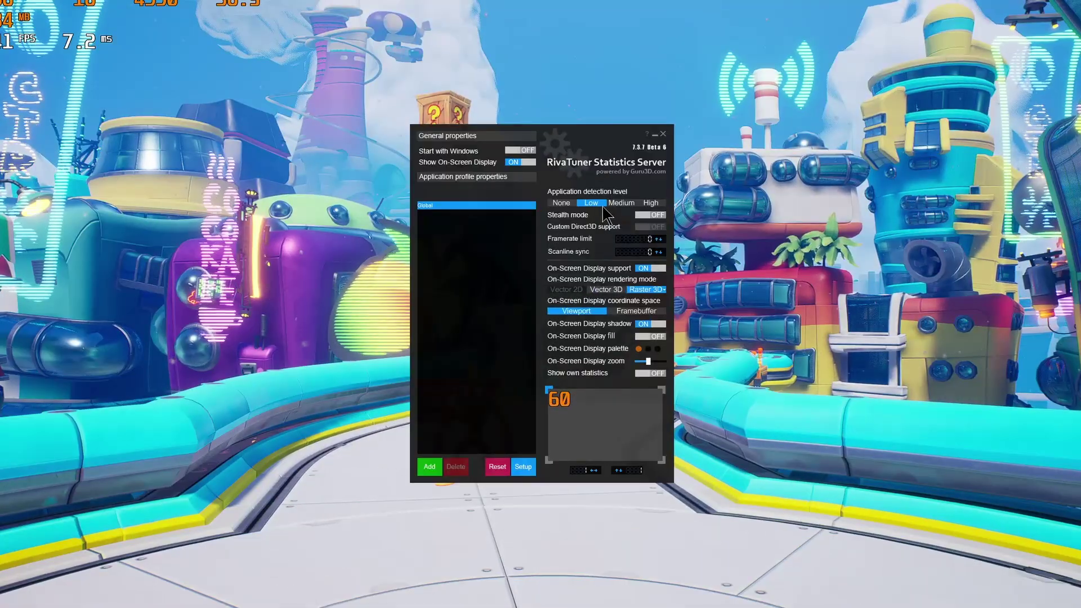
left_click(649, 203)
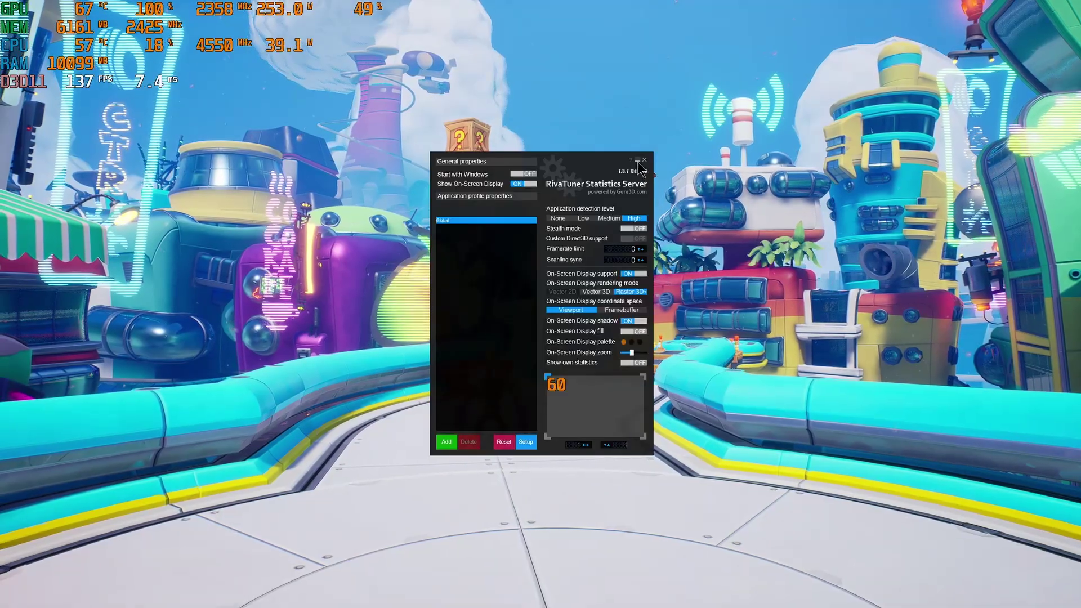
Minimize RivaTuner, set Windowed Mode back to Fullscreen at 2560x1440, save and resume.
left_click(637, 161)
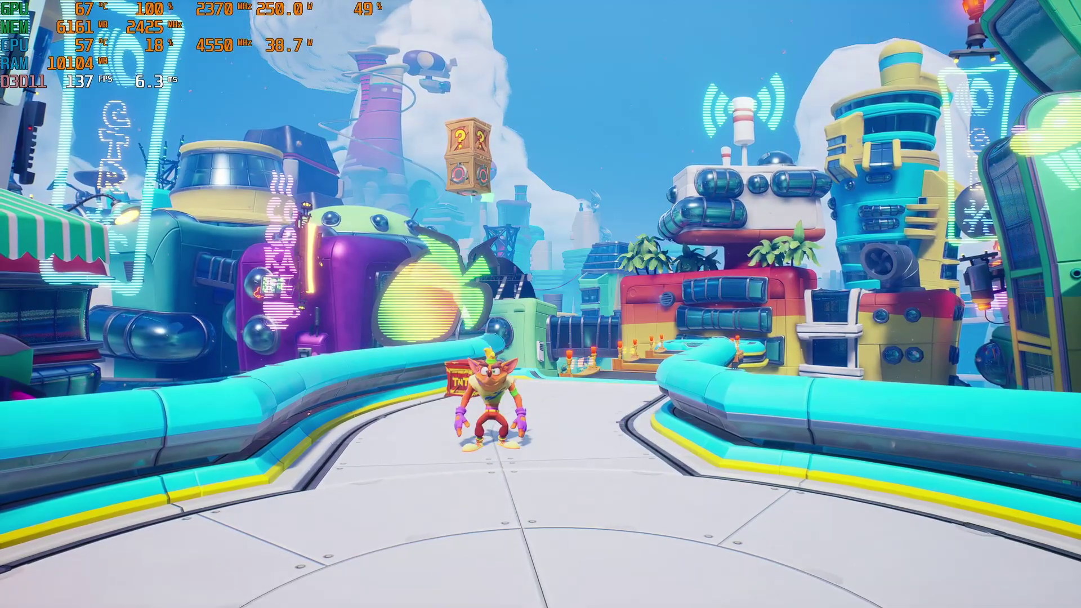
key("Escape")
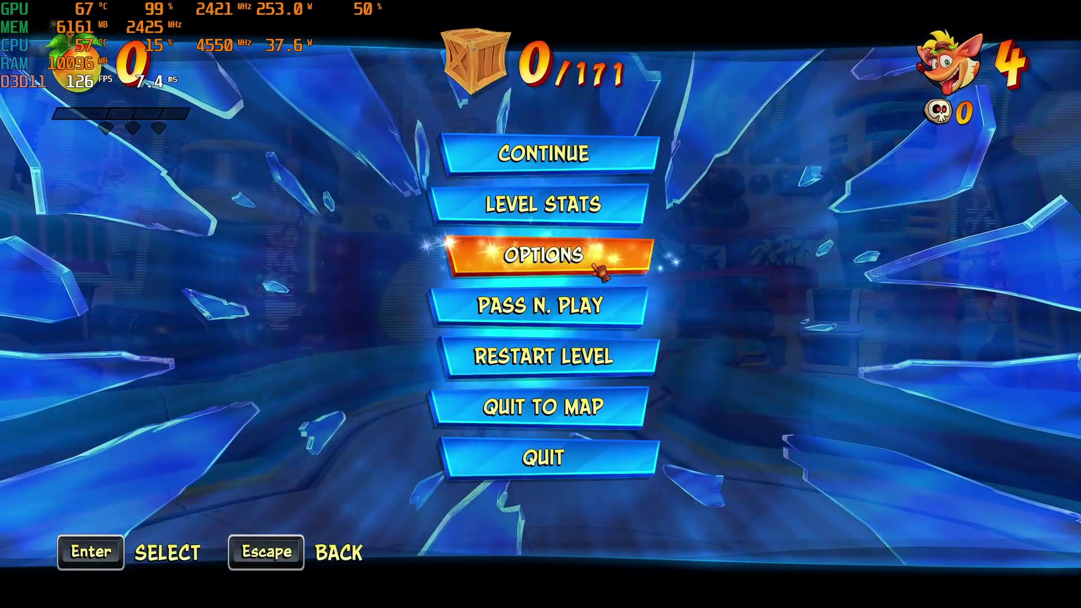
left_click(596, 258)
left_click(585, 312)
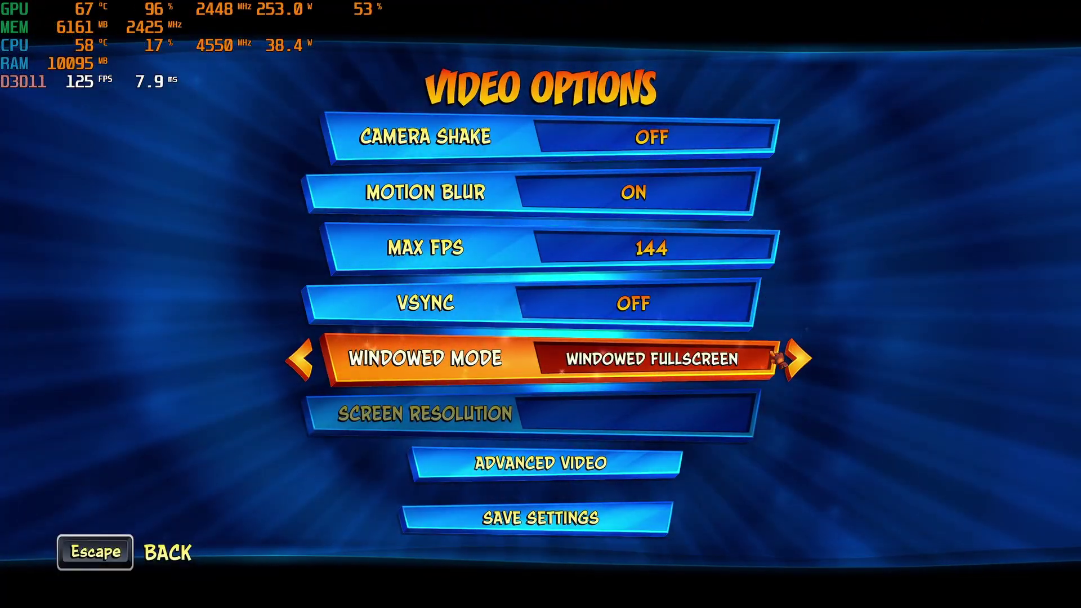
left_click(794, 354)
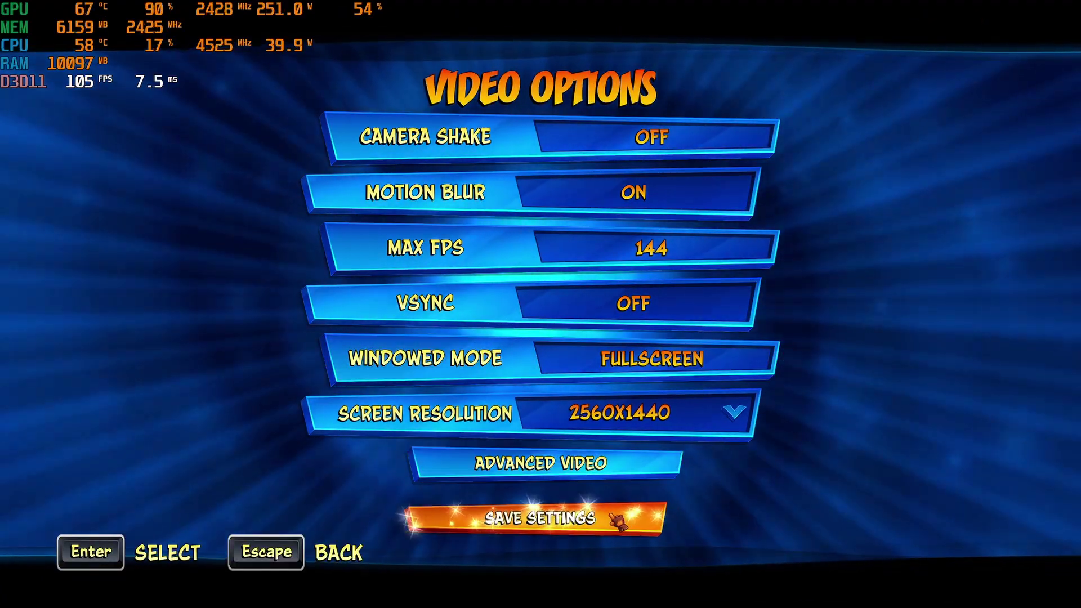
left_click(621, 521)
left_click(600, 406)
key("Escape")
key("Escape")
key("Escape")
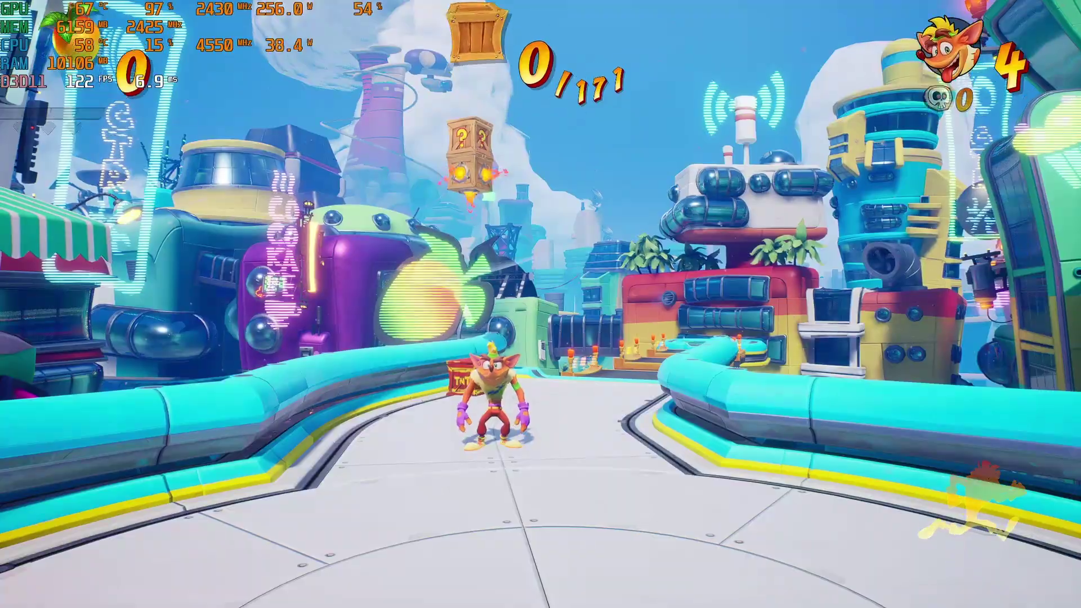
Run Crash forward, jump, veer left along the path, and climb the orange staircase.
key("w")
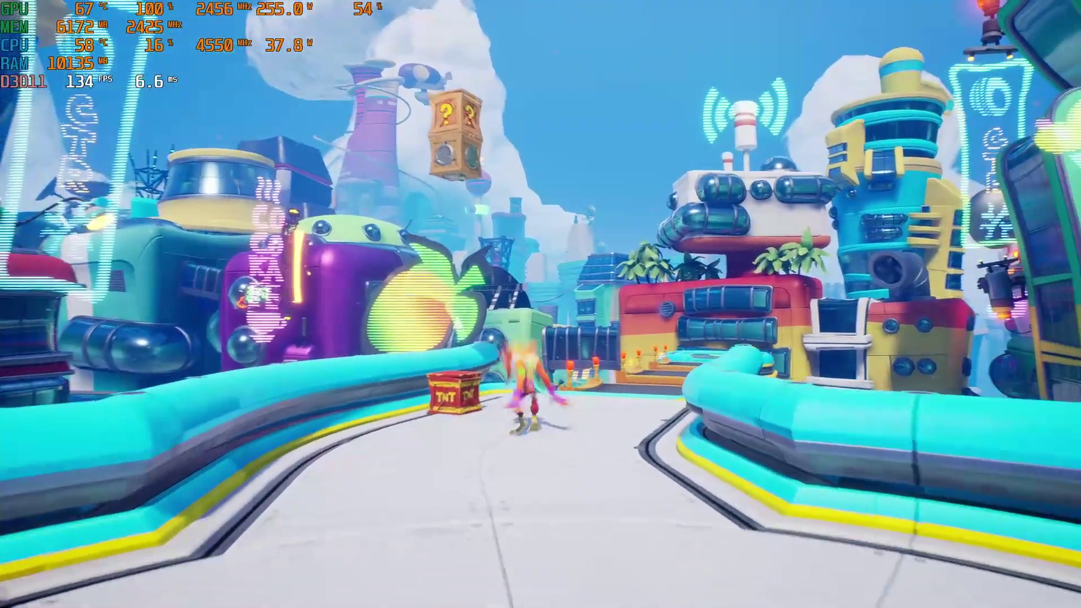
key("space")
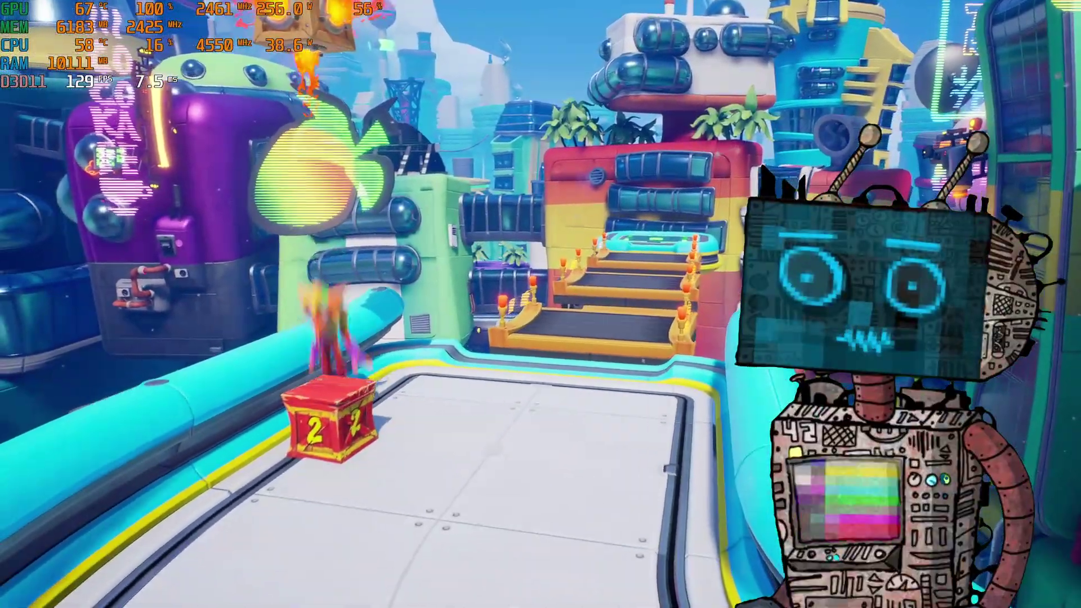
key("a")
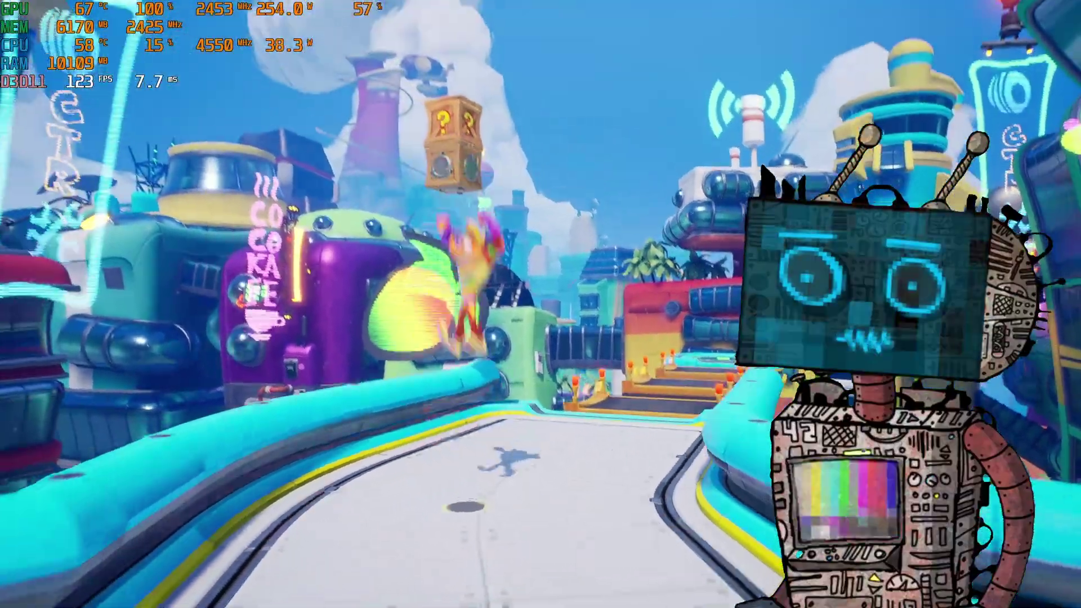
key("w")
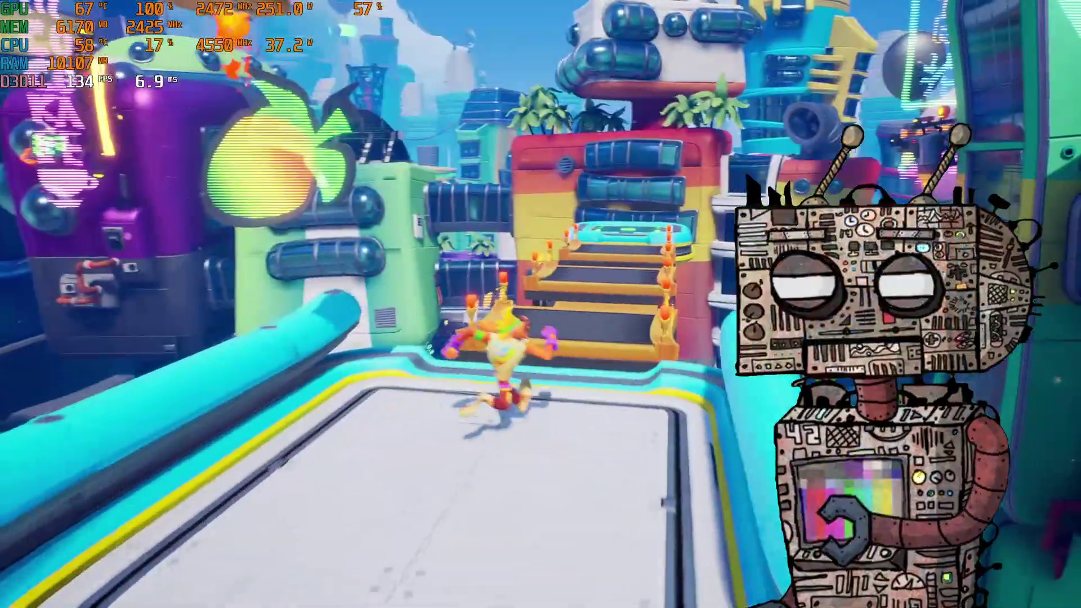